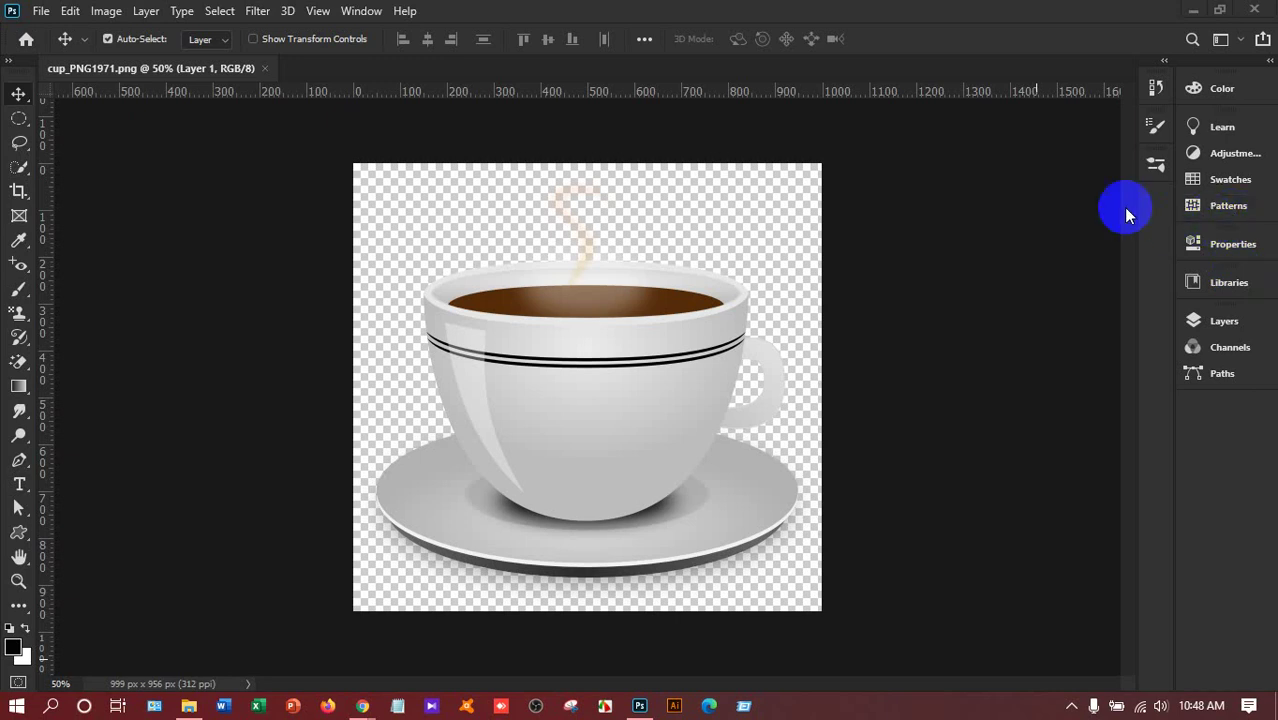
# Place the image _res__flowers_2_by_hanabell1-d6mv3kp from the PNG Flower folder into the cup document as an embedded object
pyautogui.click(472, 336)
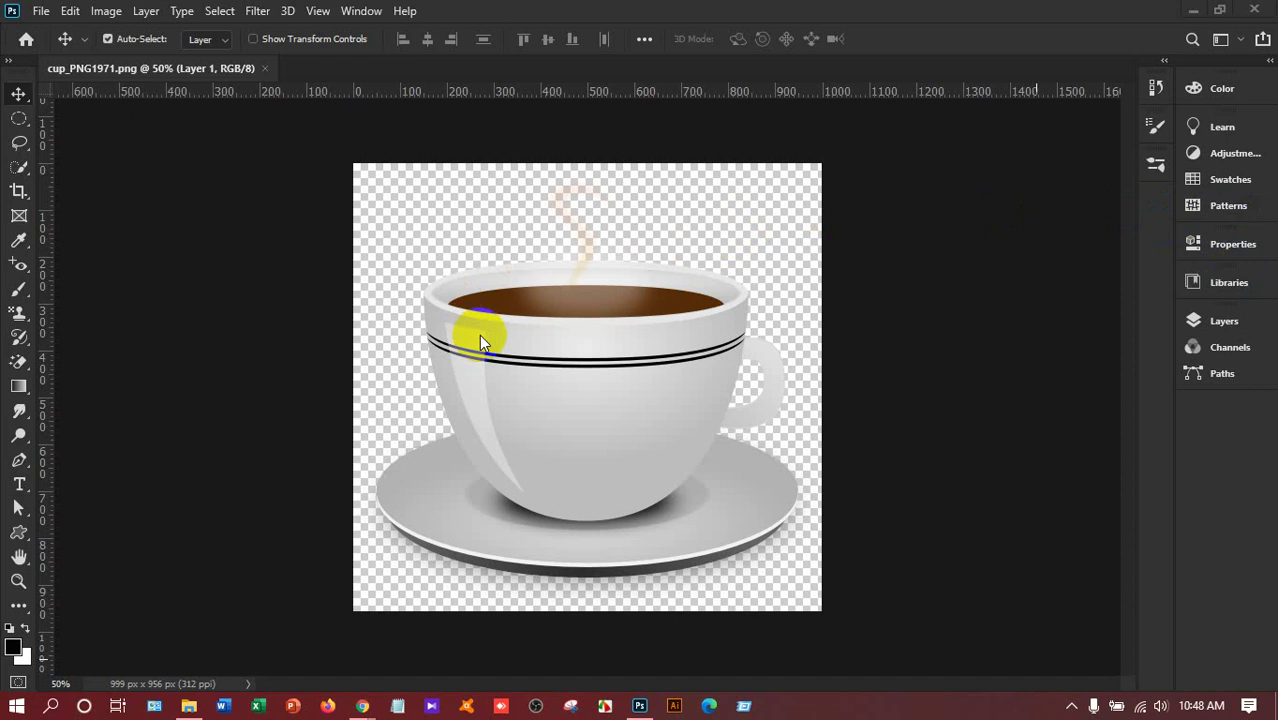
pyautogui.click(45, 13)
pyautogui.click(91, 381)
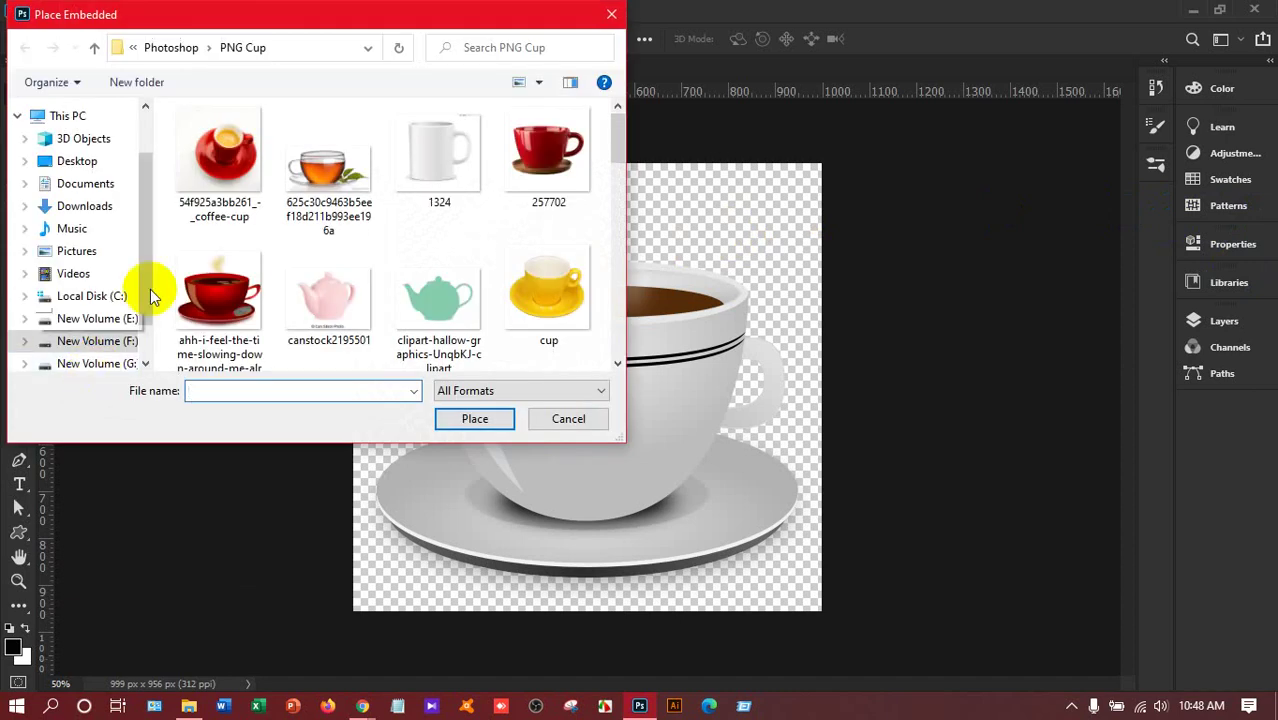
pyautogui.click(92, 49)
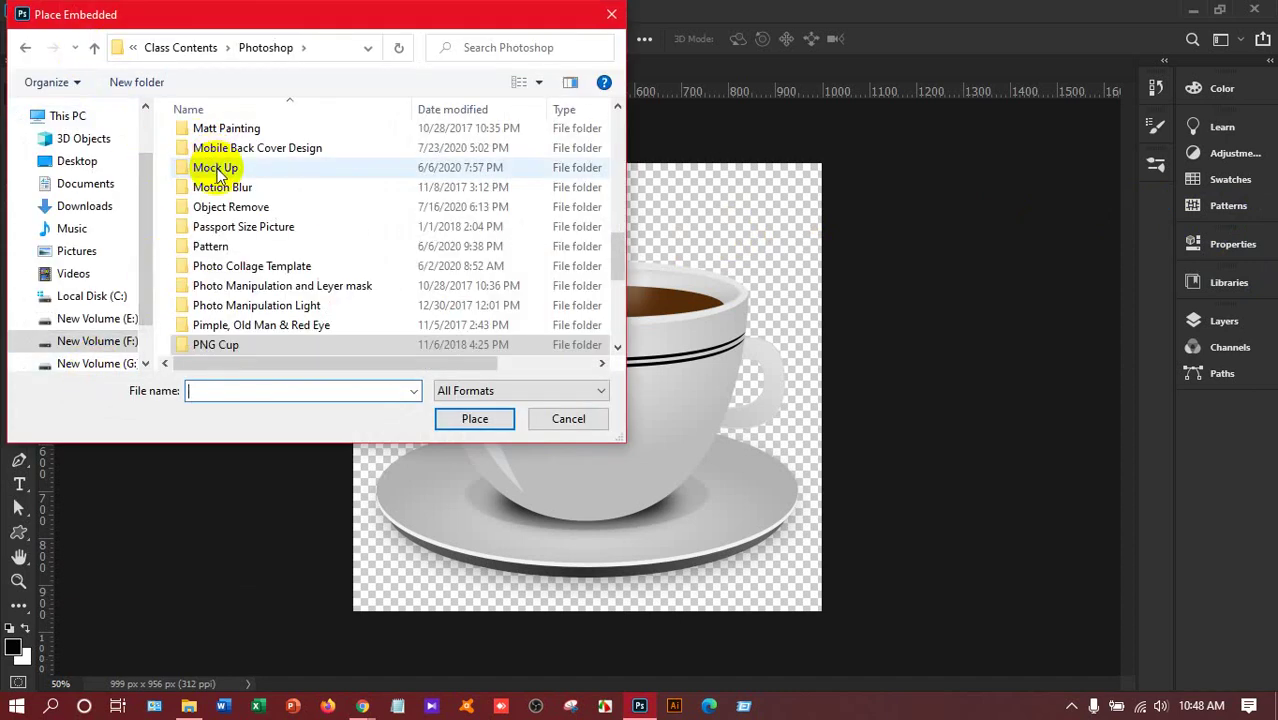
pyautogui.scroll(-2, 214, 190)
pyautogui.doubleClick(247, 248)
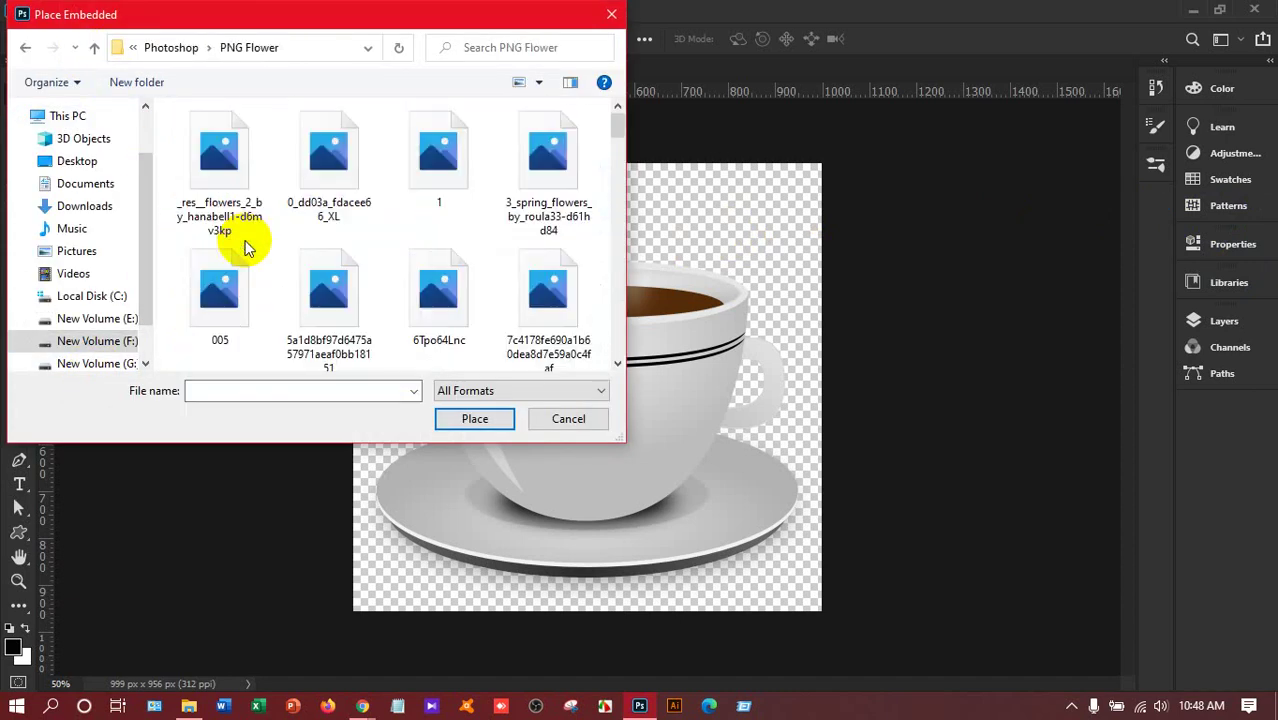
pyautogui.click(225, 180)
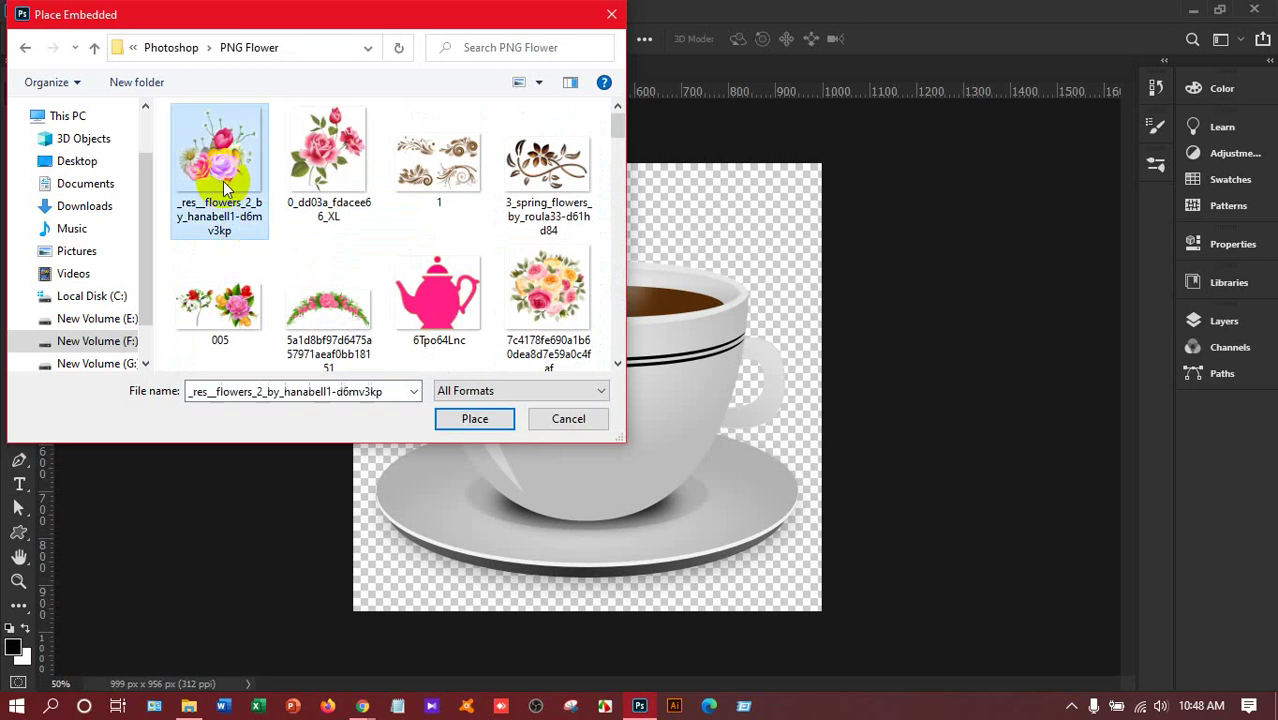
pyautogui.click(475, 418)
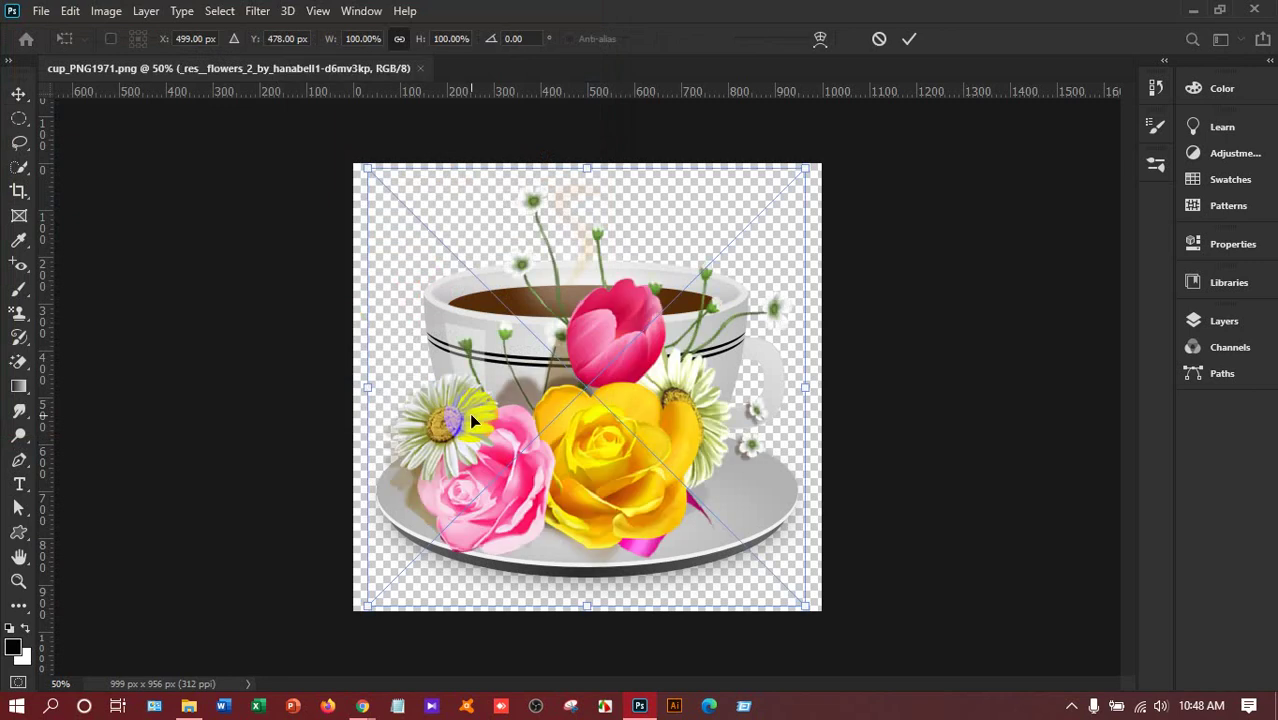
# Scale the placed flowers to about 29.63% and position them on the front of the cup below the black stripes
pyautogui.moveTo(808, 167); pyautogui.dragTo(528, 446)
pyautogui.moveTo(480, 537); pyautogui.dragTo(597, 459)
pyautogui.moveTo(676, 345); pyautogui.dragTo(645, 375)
pyautogui.moveTo(568, 469); pyautogui.dragTo(583, 462)
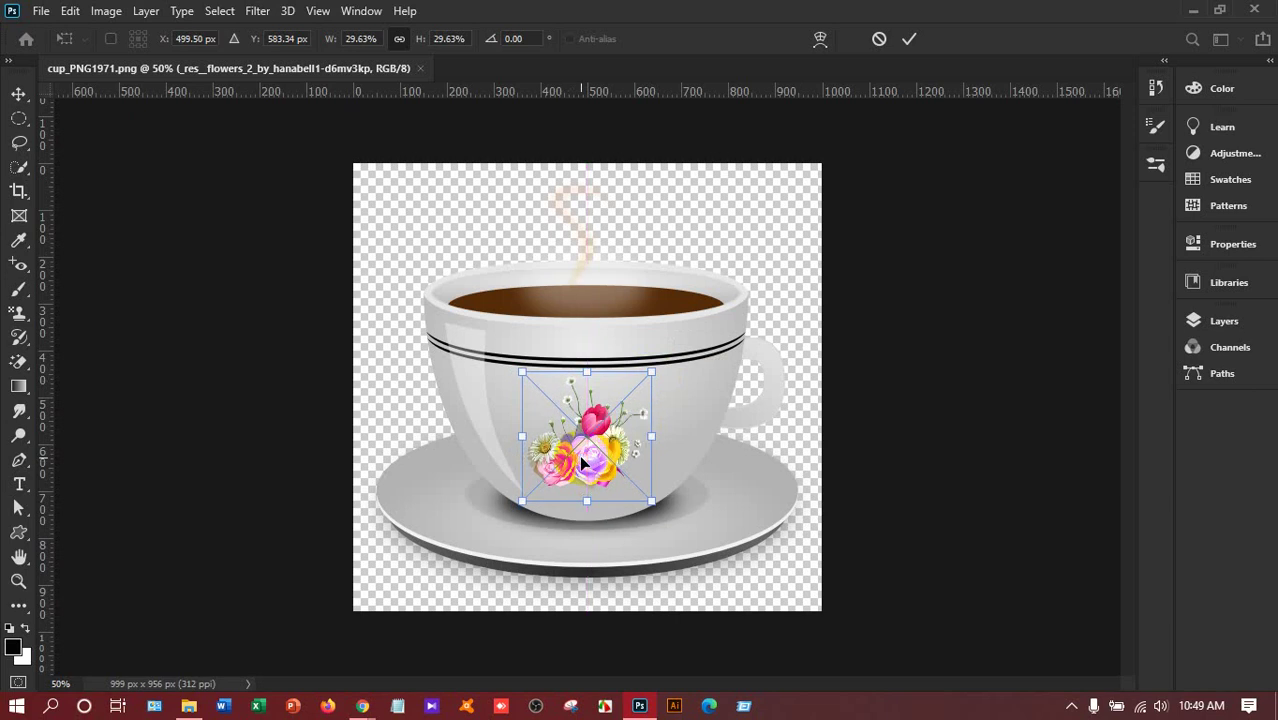
pyautogui.click(911, 40)
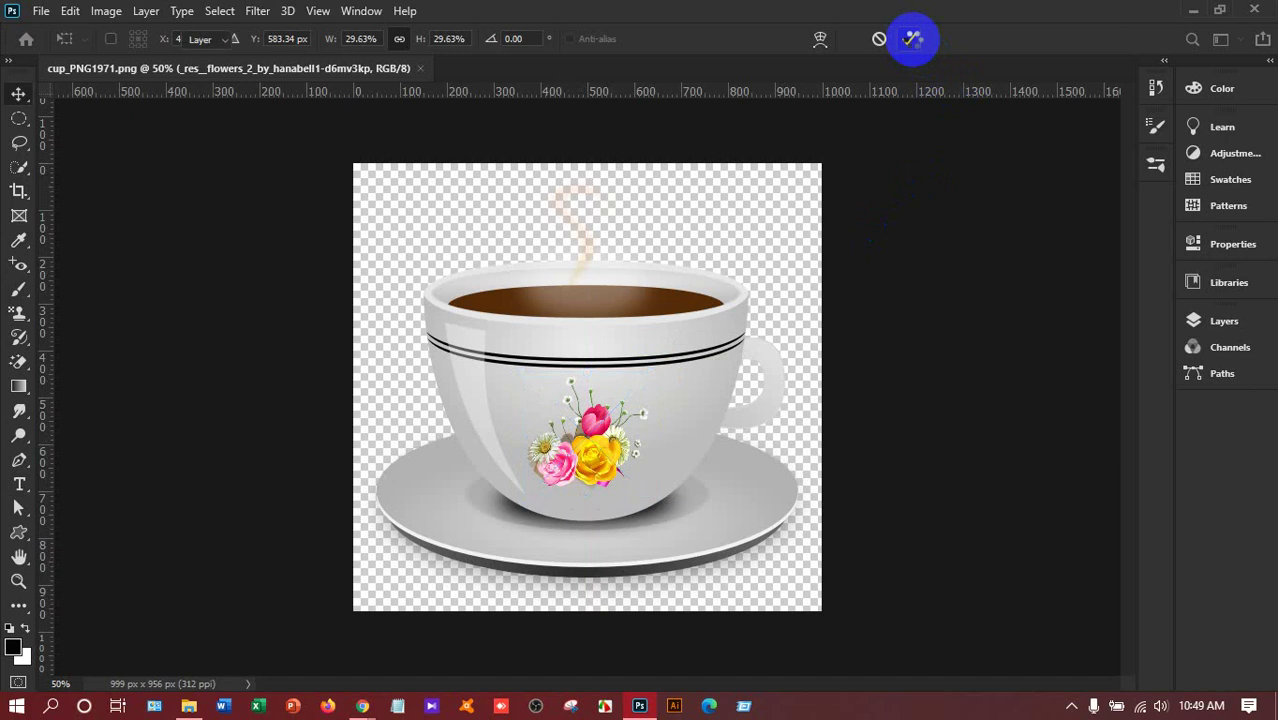
pyautogui.click(912, 40)
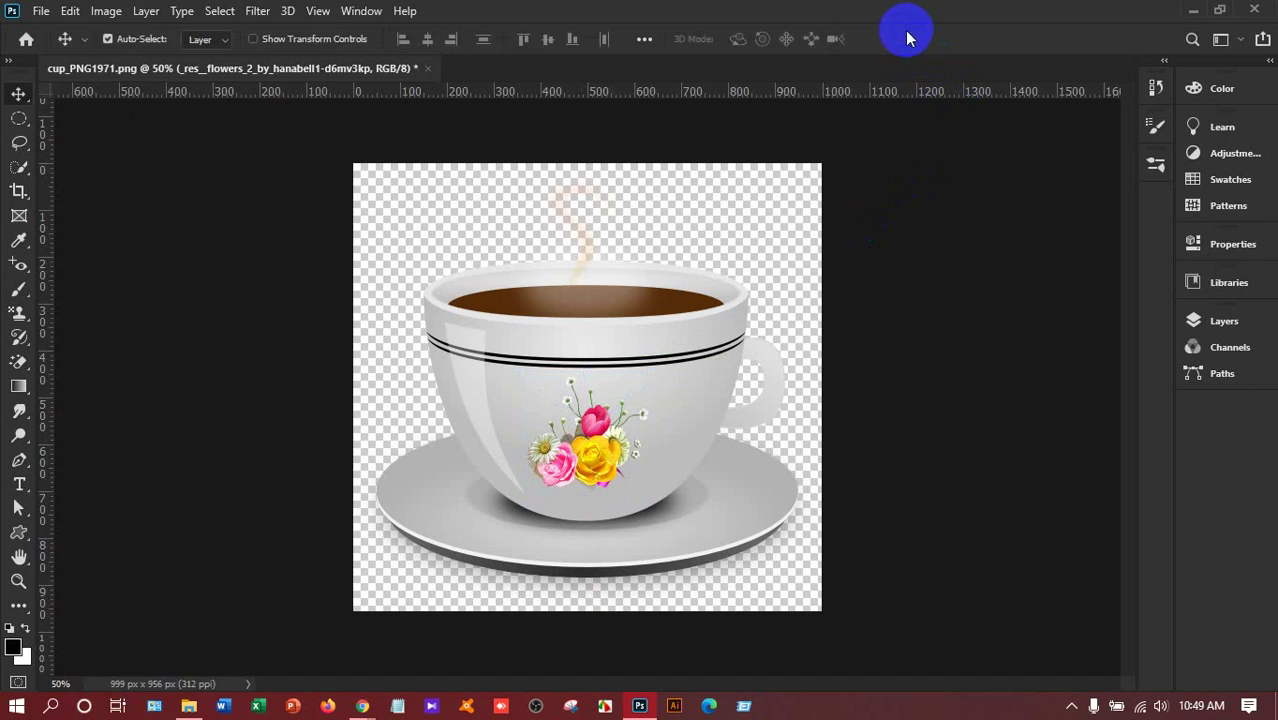
# Rename Layer 1 as Cup and the placed flower image's layer as Flower
pyautogui.click(1213, 318)
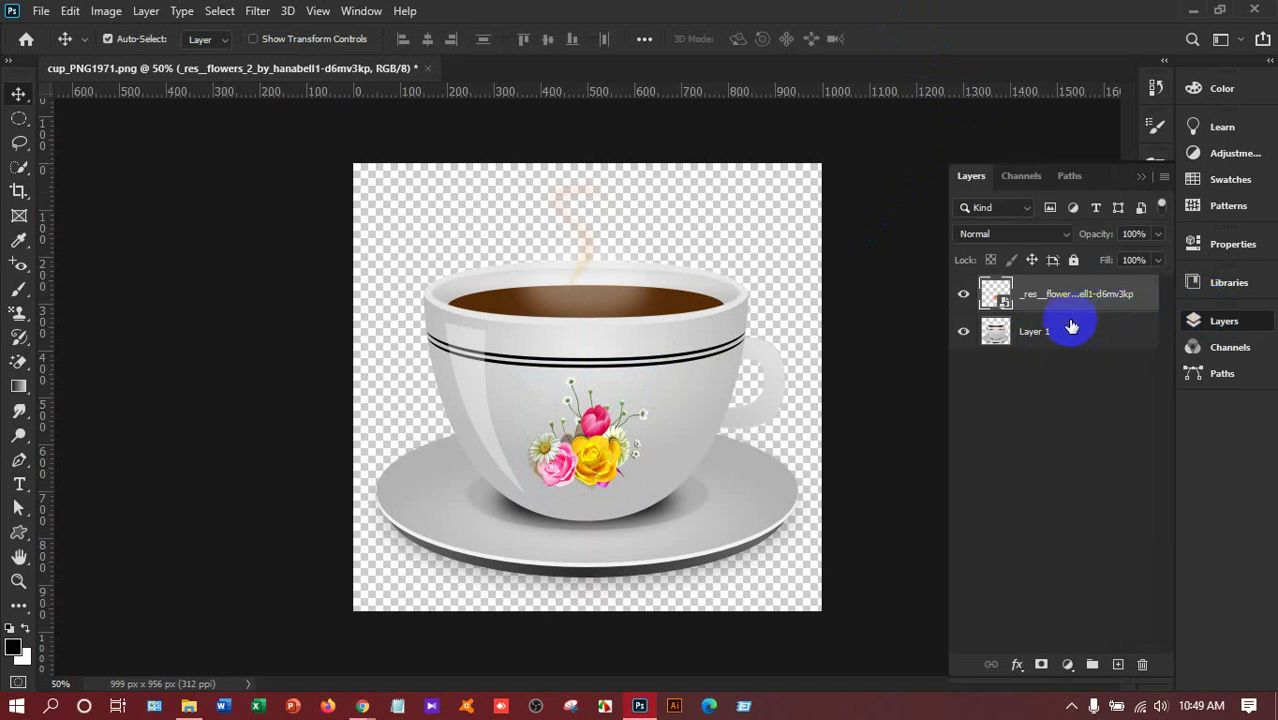
pyautogui.doubleClick(1035, 331)
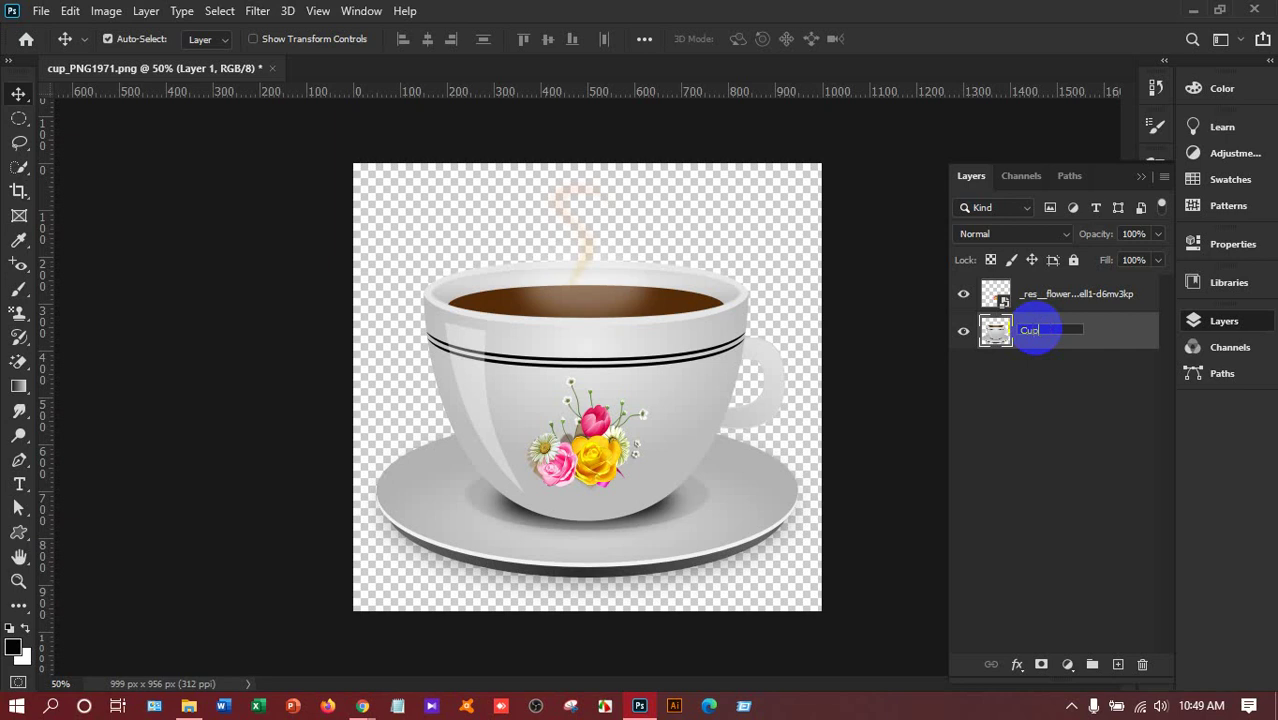
pyautogui.write('Cup')
pyautogui.click(1089, 331)
pyautogui.click(1093, 303)
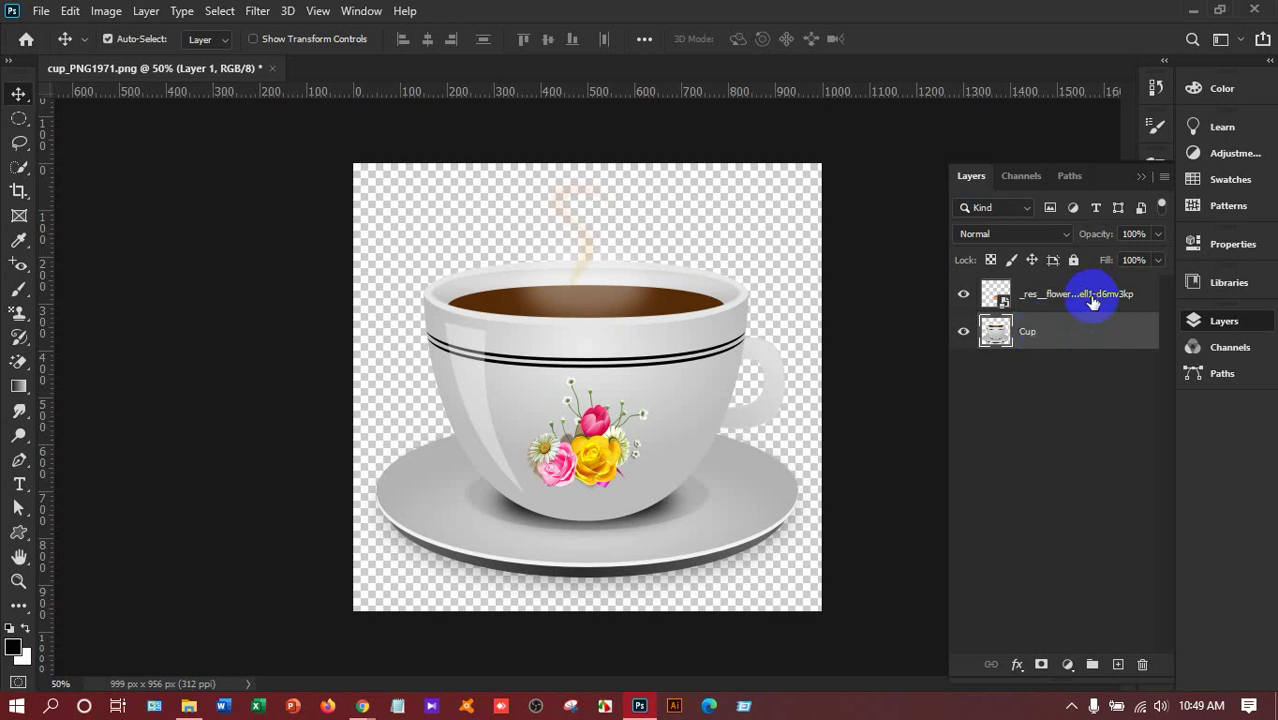
pyautogui.doubleClick(1090, 297)
pyautogui.write('Flower')
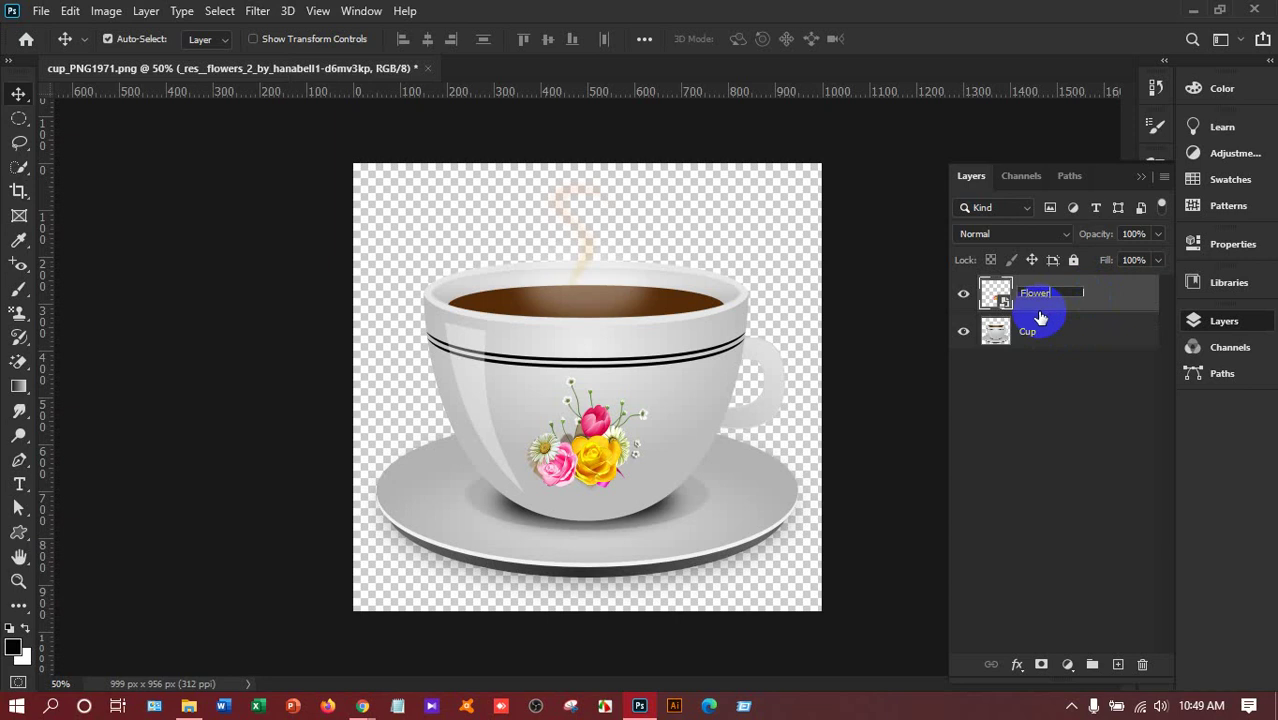
pyautogui.click(1098, 292)
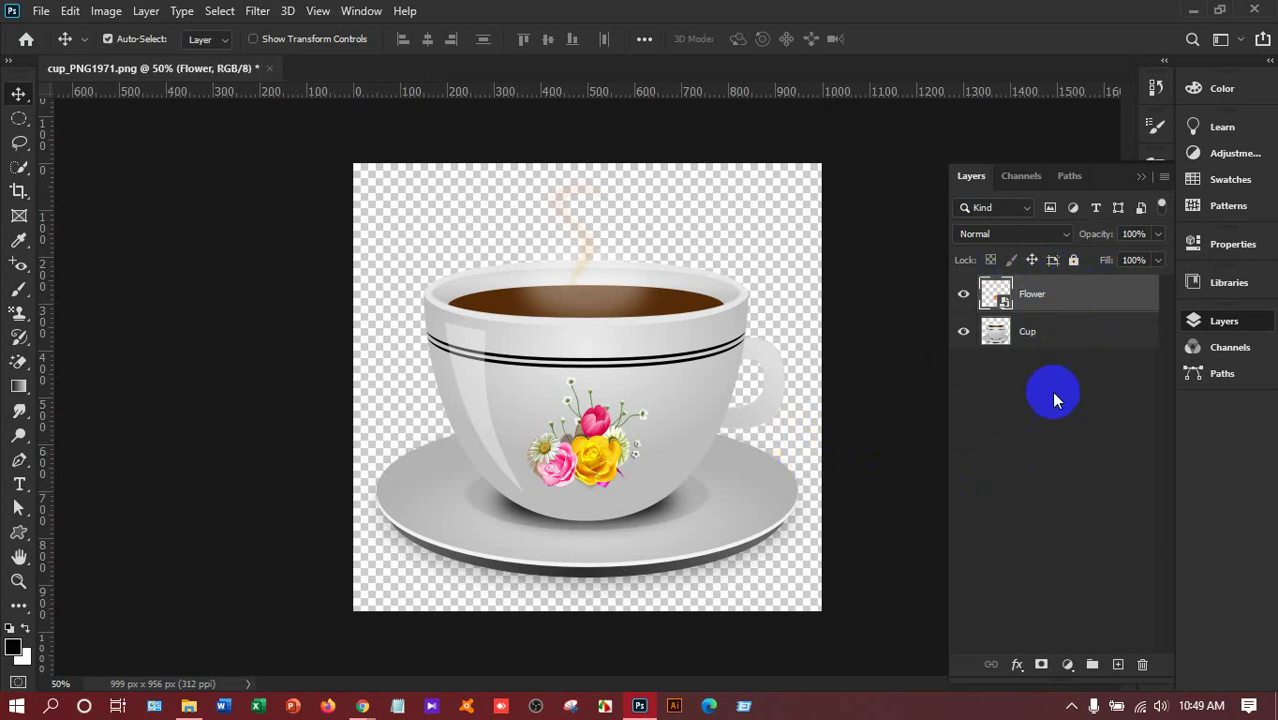
# Add a black layer mask to the Flower layer that hides all of its content
pyautogui.keyDown('alt'); pyautogui.click(1041, 665); pyautogui.keyUp('alt')
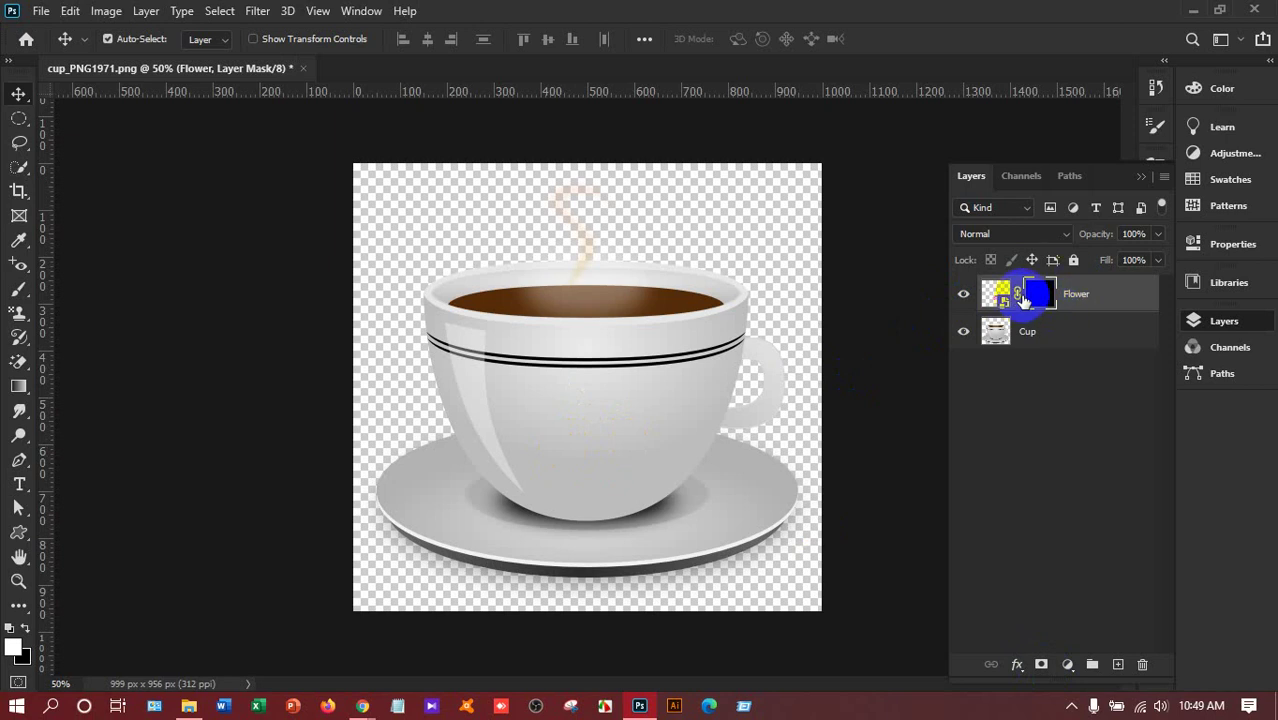
pyautogui.moveTo(1053, 302)
pyautogui.mouseDown()
pyautogui.moveTo(1019, 293)
pyautogui.moveTo(1041, 298)
pyautogui.moveTo(988, 333)
pyautogui.moveTo(1000, 334)
pyautogui.moveTo(983, 296)
pyautogui.moveTo(1008, 325)
pyautogui.moveTo(984, 291)
pyautogui.moveTo(1055, 308)
pyautogui.moveTo(1038, 296)
pyautogui.mouseUp()
pyautogui.click(1000, 296)
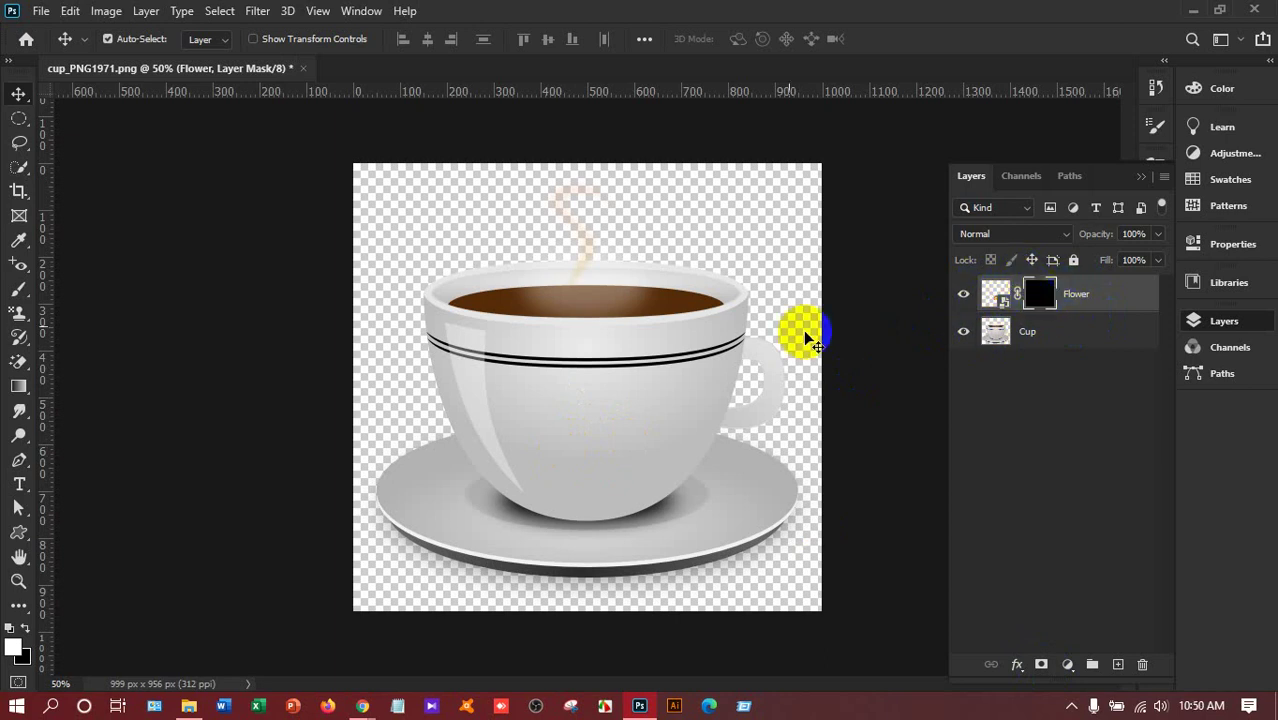
# Paint white on the Flower layer's mask with the 50 px Brush tool to partly reveal the flowers
pyautogui.click(43, 289)
pyautogui.moveTo(44, 292); pyautogui.dragTo(103, 291)
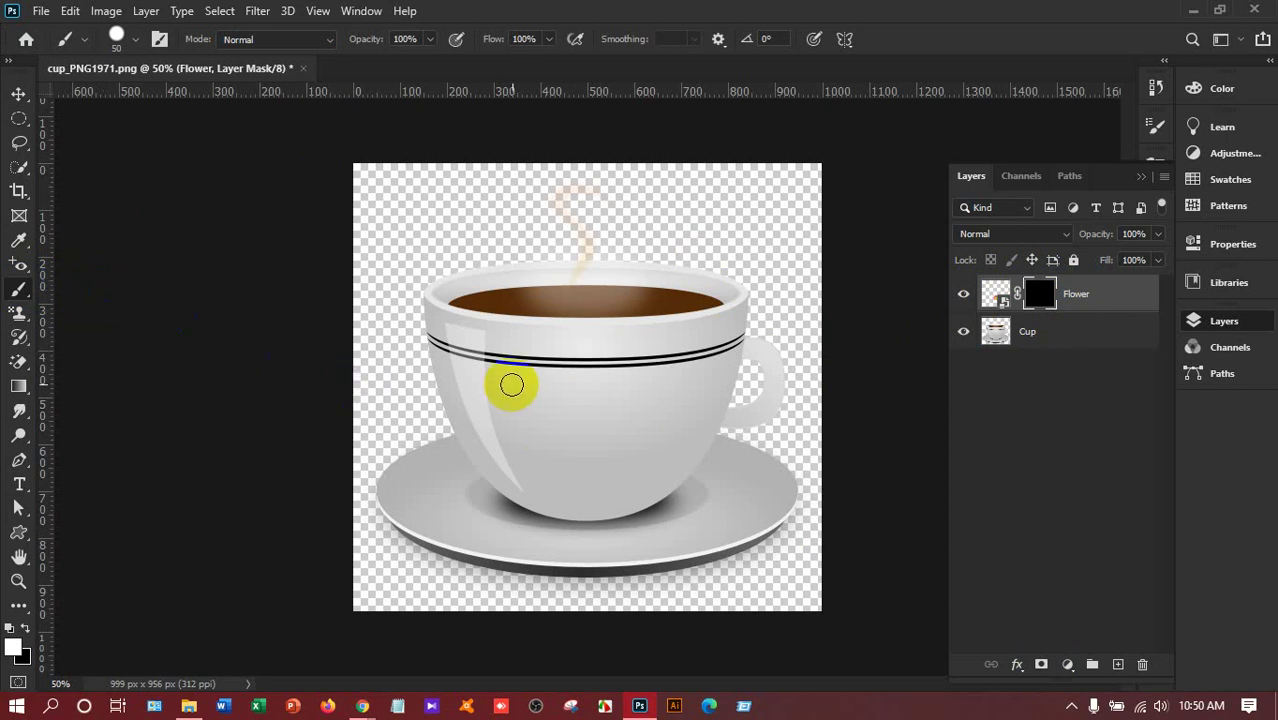
pyautogui.moveTo(623, 405)
pyautogui.mouseDown()
pyautogui.moveTo(514, 404)
pyautogui.moveTo(671, 404)
pyautogui.moveTo(578, 421)
pyautogui.moveTo(678, 421)
pyautogui.moveTo(529, 430)
pyautogui.moveTo(638, 430)
pyautogui.moveTo(547, 450)
pyautogui.moveTo(655, 450)
pyautogui.moveTo(577, 478)
pyautogui.moveTo(613, 498)
pyautogui.moveTo(627, 500)
pyautogui.moveTo(569, 463)
pyautogui.moveTo(557, 430)
pyautogui.moveTo(616, 410)
pyautogui.moveTo(652, 418)
pyautogui.moveTo(568, 446)
pyautogui.moveTo(548, 476)
pyautogui.moveTo(604, 485)
pyautogui.moveTo(677, 445)
pyautogui.mouseUp()
# Choose the Hard Round brush from the General Brushes presets
pyautogui.click(135, 39)
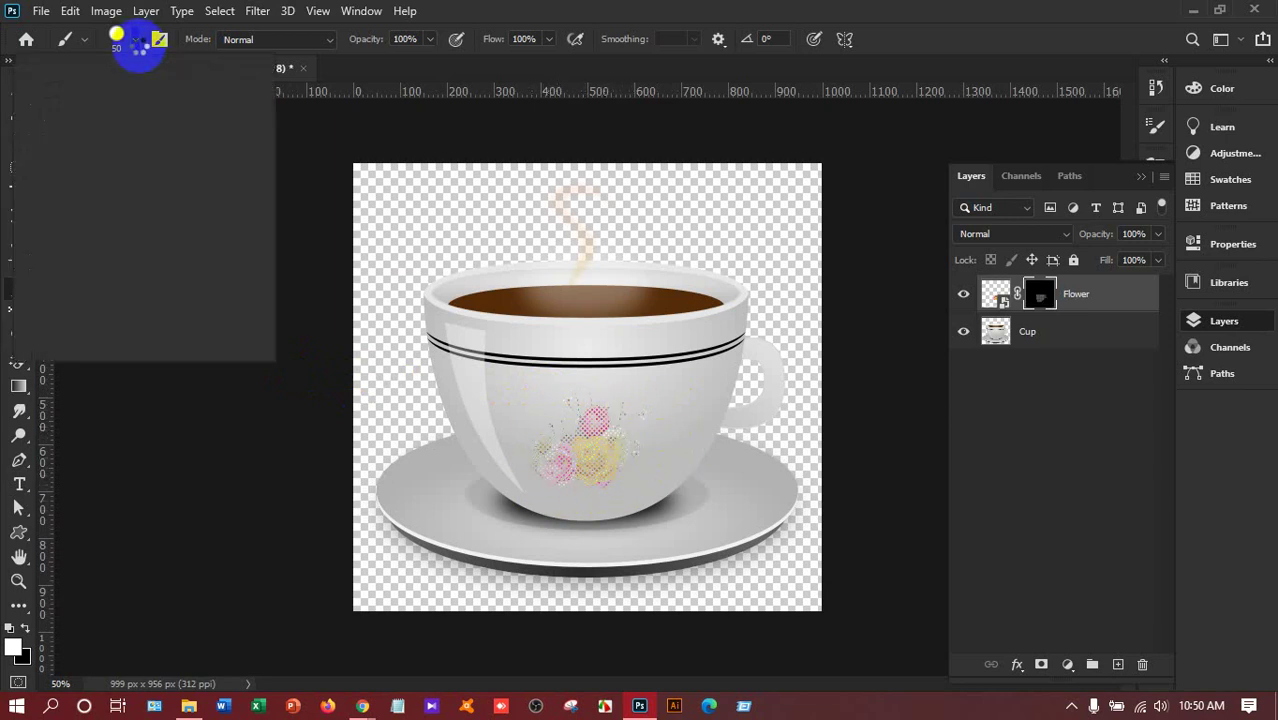
pyautogui.scroll(-4, 100, 292)
pyautogui.scroll(6, 101, 300)
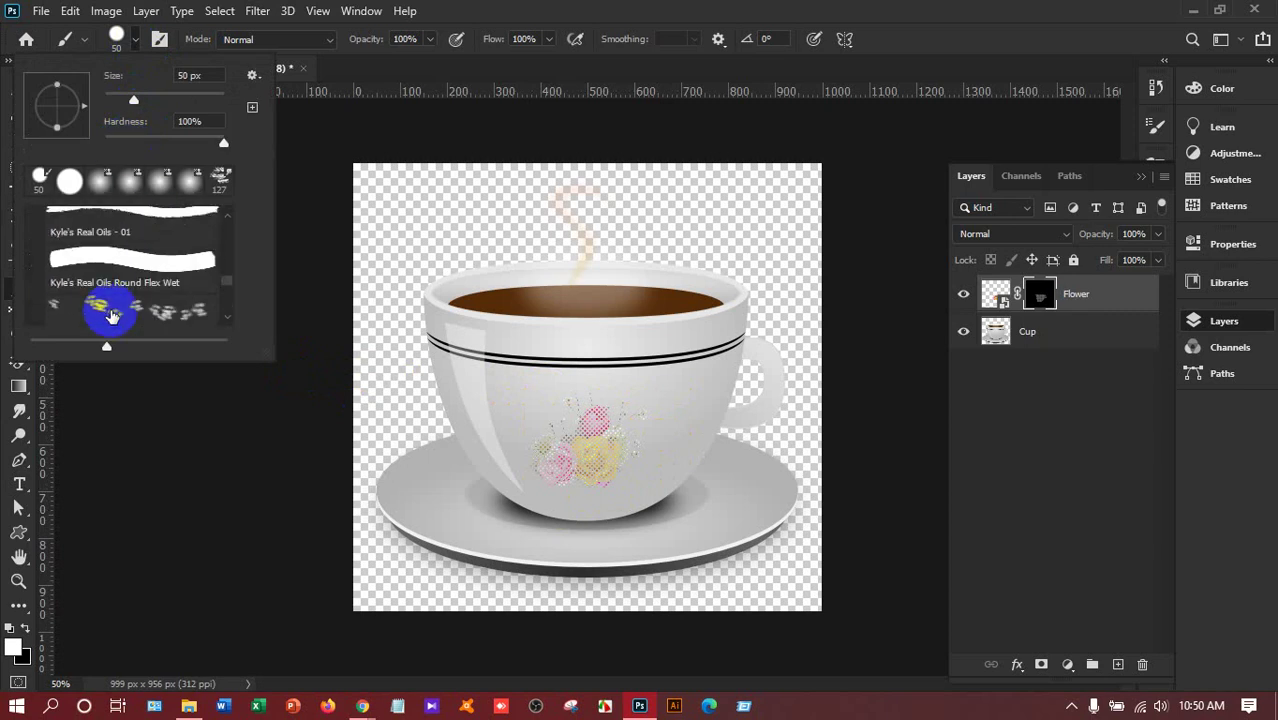
pyautogui.scroll(5, 111, 318)
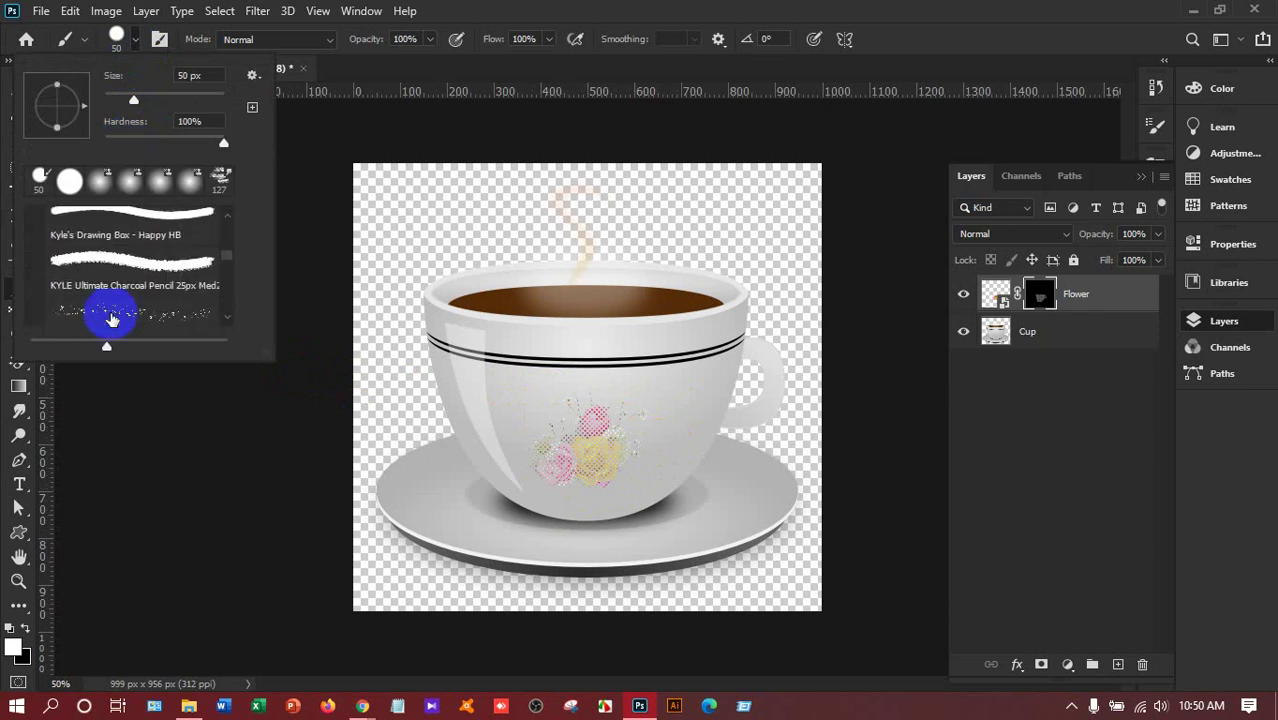
pyautogui.scroll(3, 118, 325)
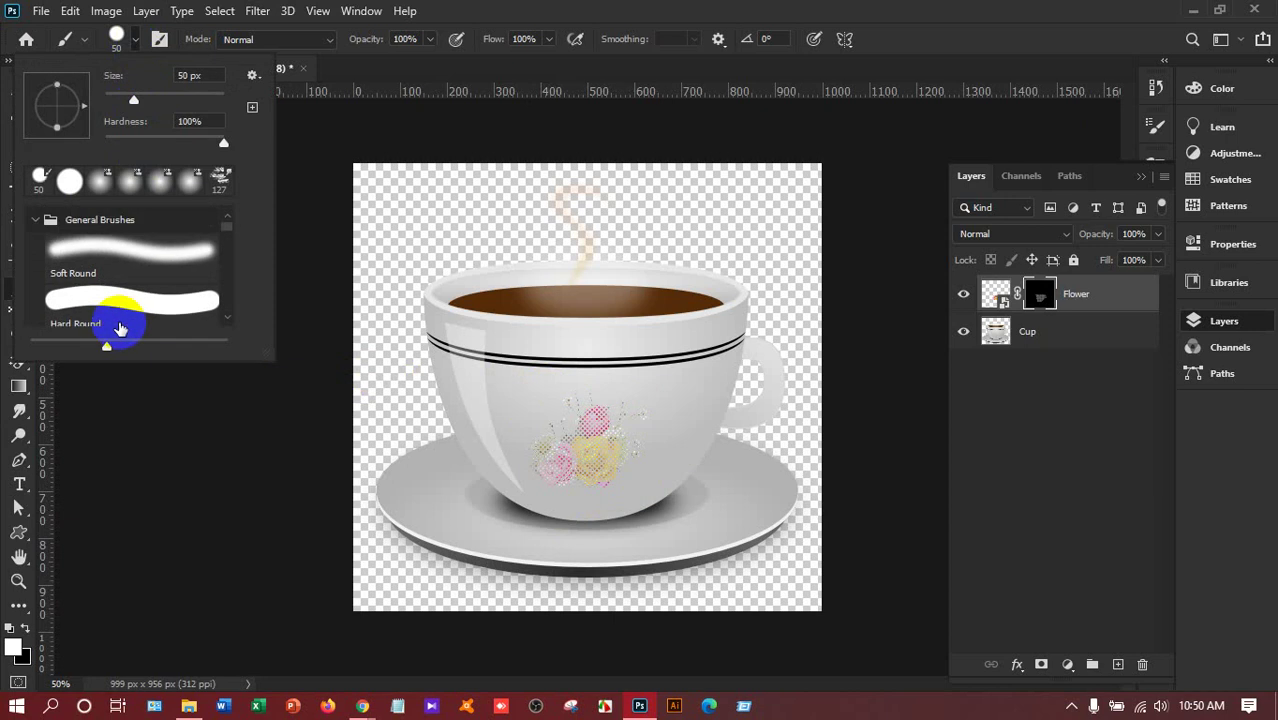
pyautogui.click(120, 325)
# Paint white over the flower area on the mask with the Hard Round brush to fully reveal the bouquet
pyautogui.click(651, 427)
pyautogui.moveTo(651, 427)
pyautogui.mouseDown()
pyautogui.moveTo(529, 410)
pyautogui.moveTo(662, 417)
pyautogui.moveTo(552, 414)
pyautogui.moveTo(693, 398)
pyautogui.moveTo(518, 397)
pyautogui.moveTo(696, 403)
pyautogui.moveTo(645, 434)
pyautogui.mouseUp()
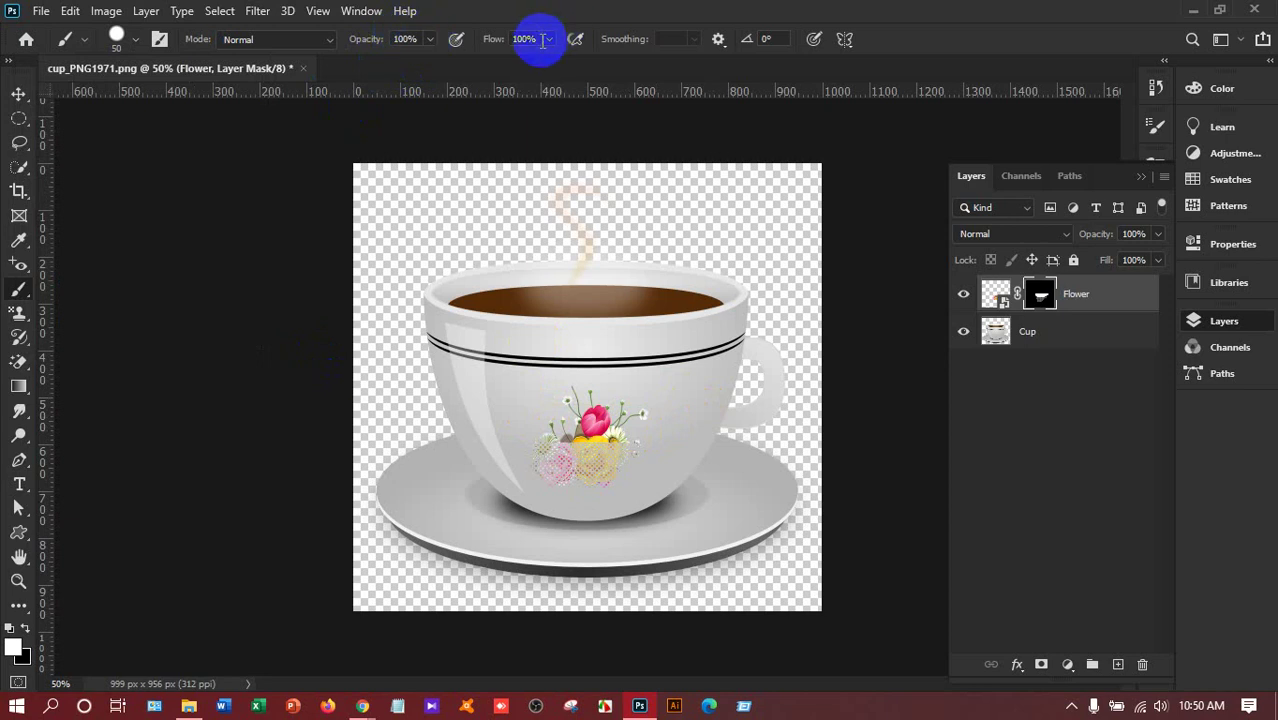
pyautogui.click(571, 366)
pyautogui.click(116, 36)
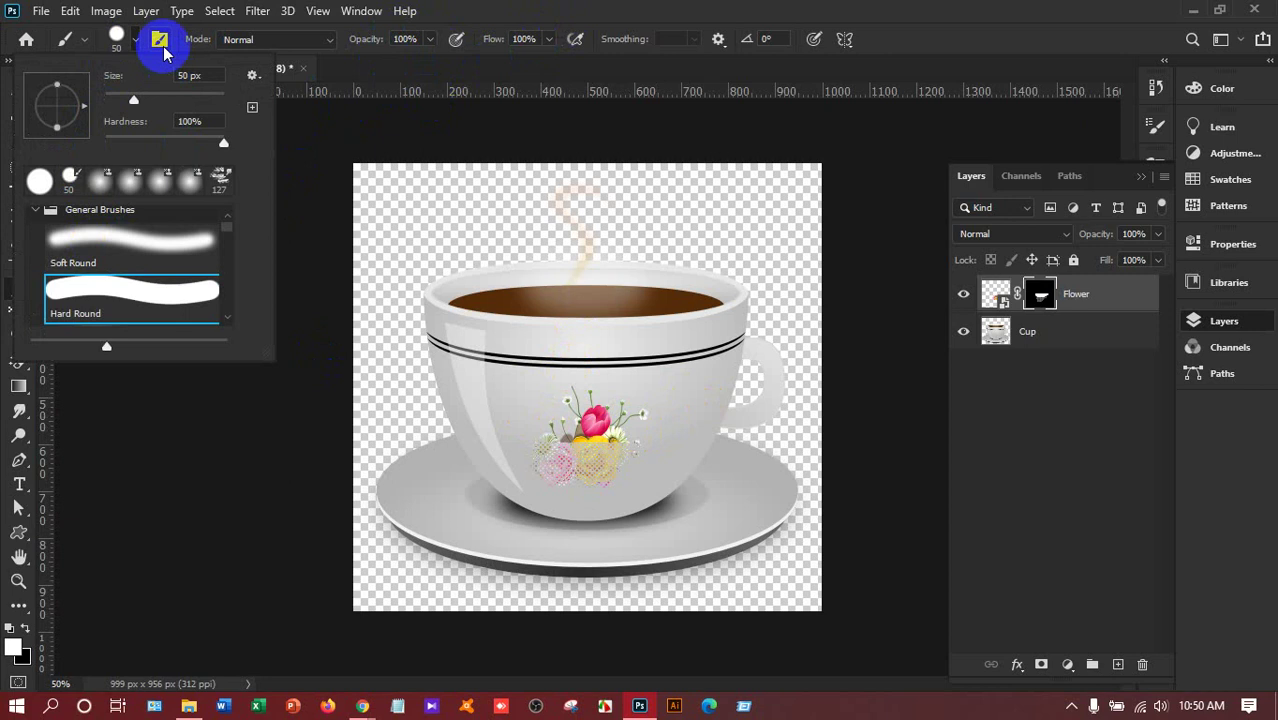
pyautogui.click(567, 14)
pyautogui.moveTo(602, 426)
pyautogui.mouseDown()
pyautogui.moveTo(547, 429)
pyautogui.moveTo(563, 453)
pyautogui.moveTo(546, 493)
pyautogui.moveTo(600, 450)
pyautogui.moveTo(592, 414)
pyautogui.moveTo(522, 475)
pyautogui.moveTo(627, 483)
pyautogui.moveTo(549, 414)
pyautogui.moveTo(617, 389)
pyautogui.moveTo(580, 442)
pyautogui.moveTo(615, 445)
pyautogui.moveTo(596, 420)
pyautogui.mouseUp()
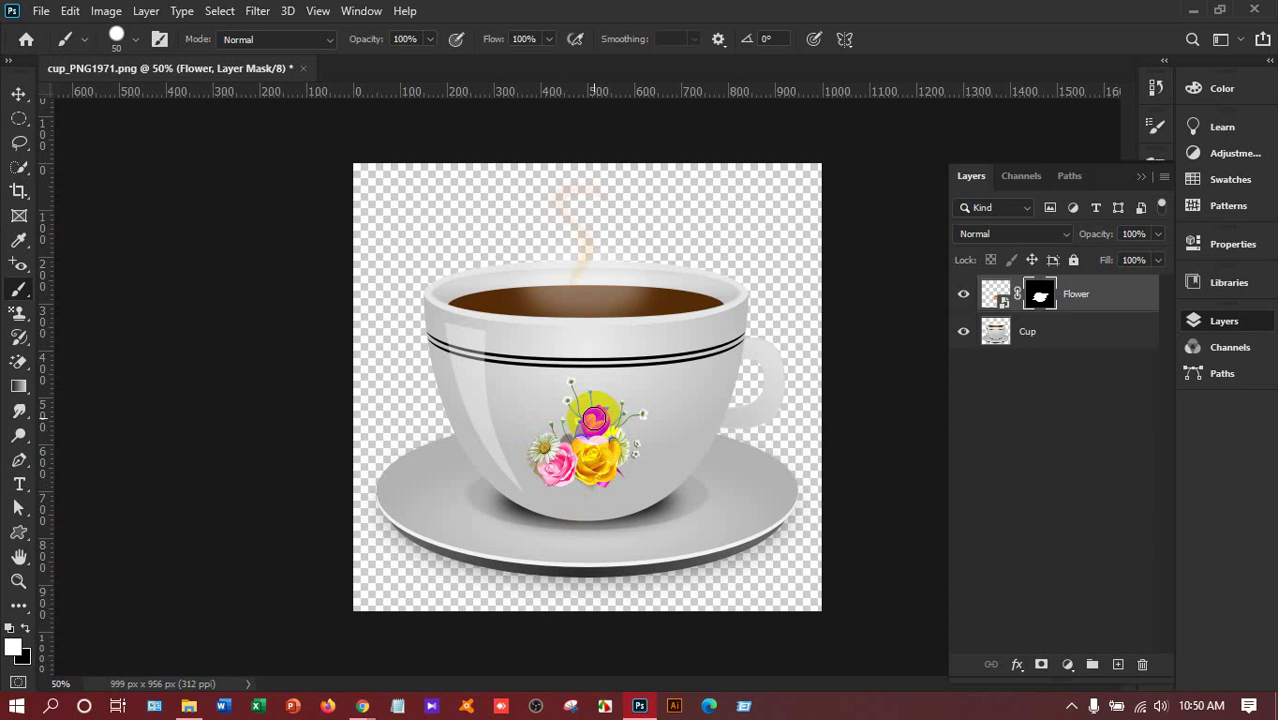
pyautogui.moveTo(594, 420); pyautogui.dragTo(585, 410)
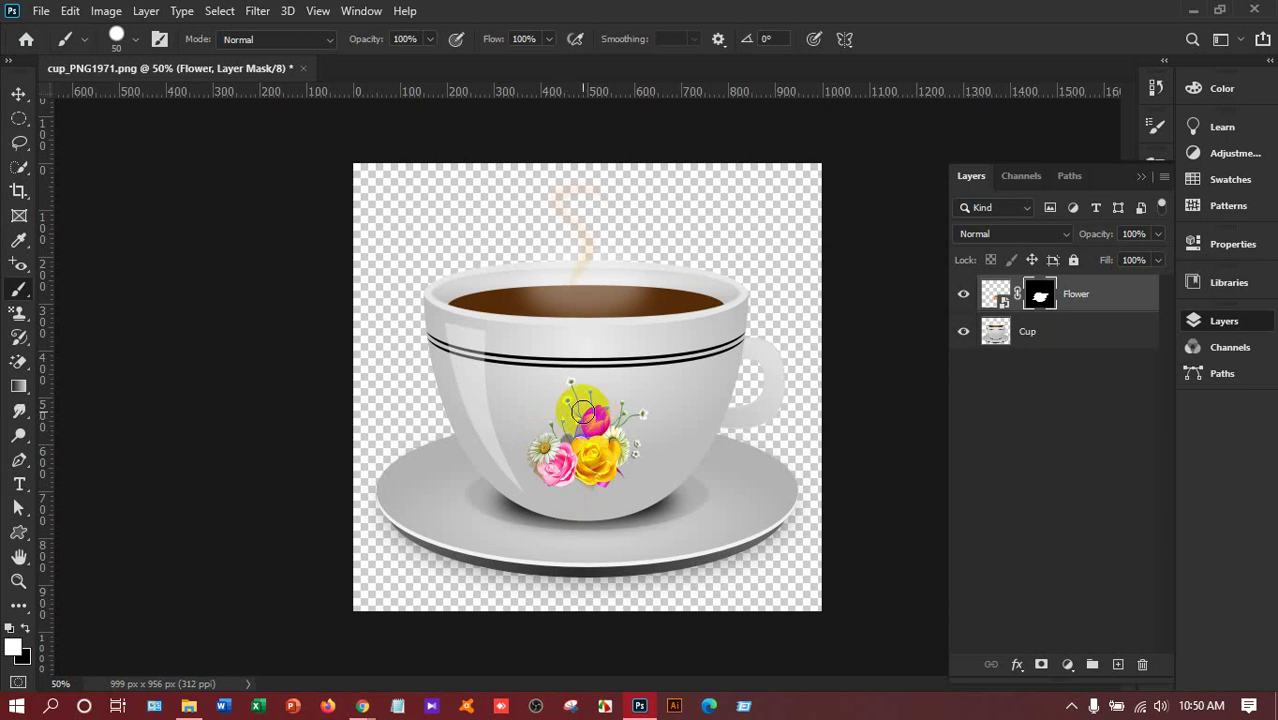
# Delete the Flower layer together with its mask
pyautogui.press('Delete')
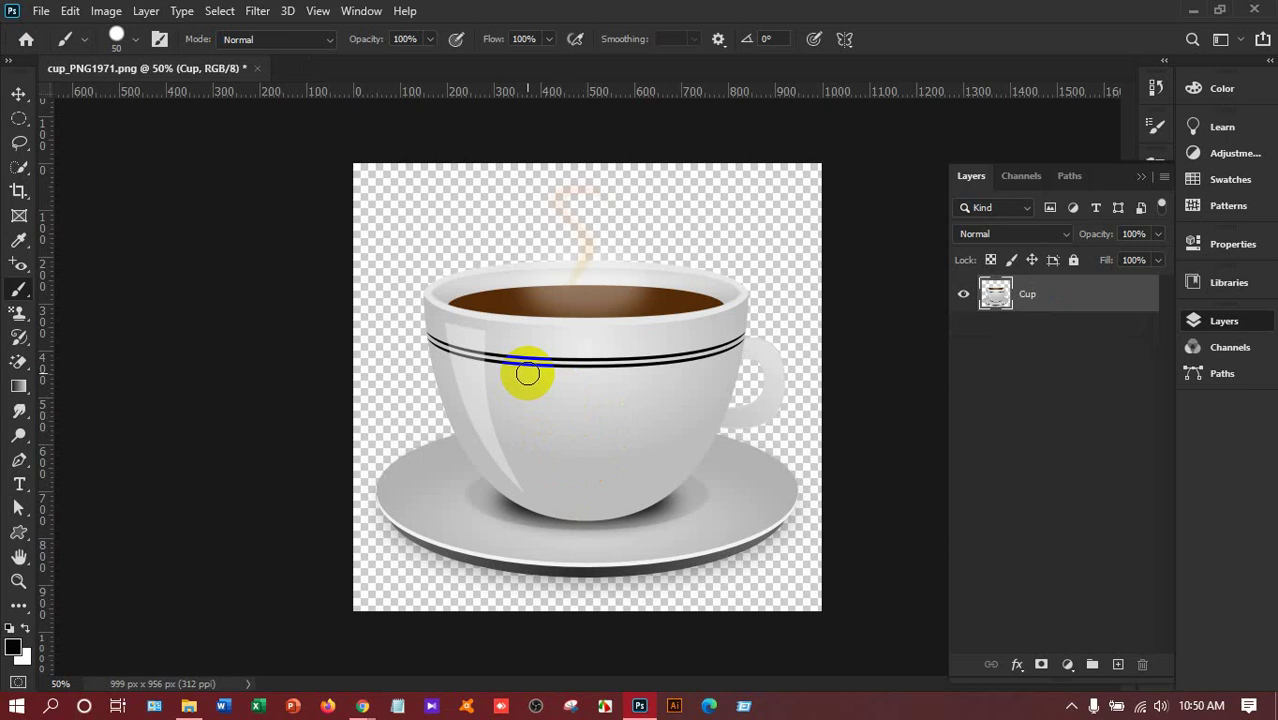
# Start placing an embedded image and check the Photo Manipulation and Leyer mask folder for a suitable picture
pyautogui.click(41, 10)
pyautogui.click(70, 10)
pyautogui.moveTo(41, 10)
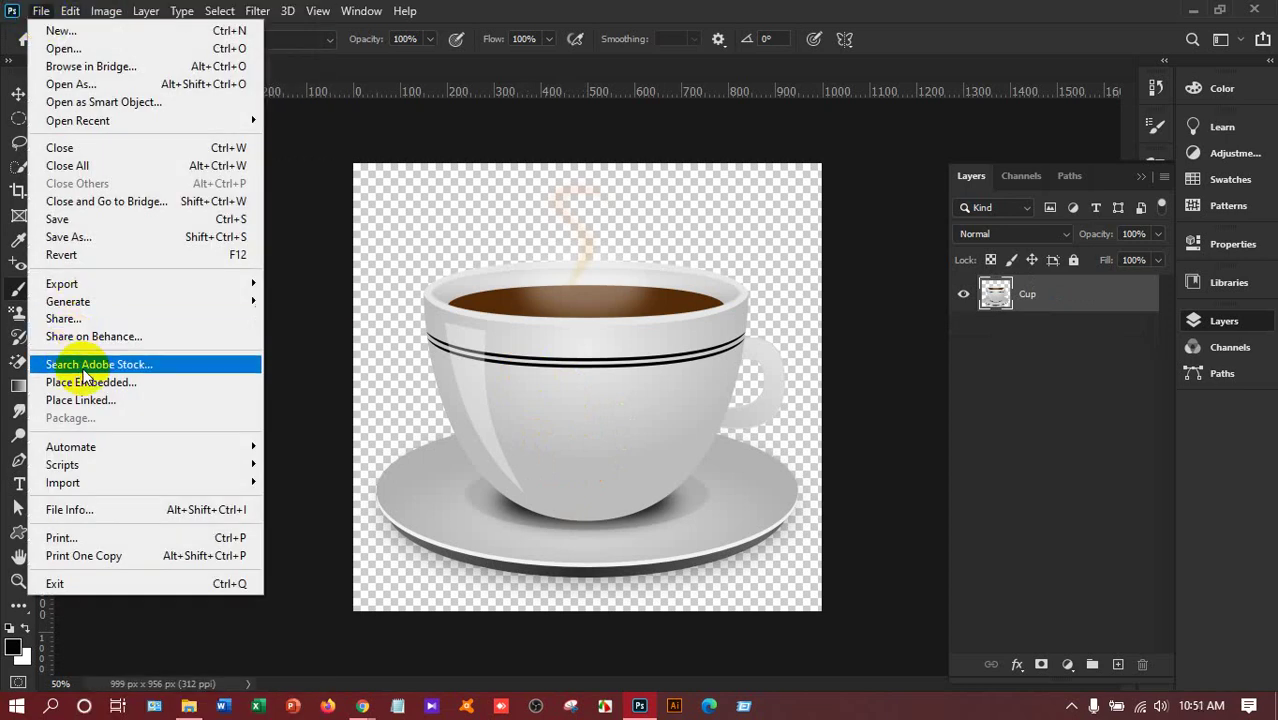
pyautogui.click(88, 398)
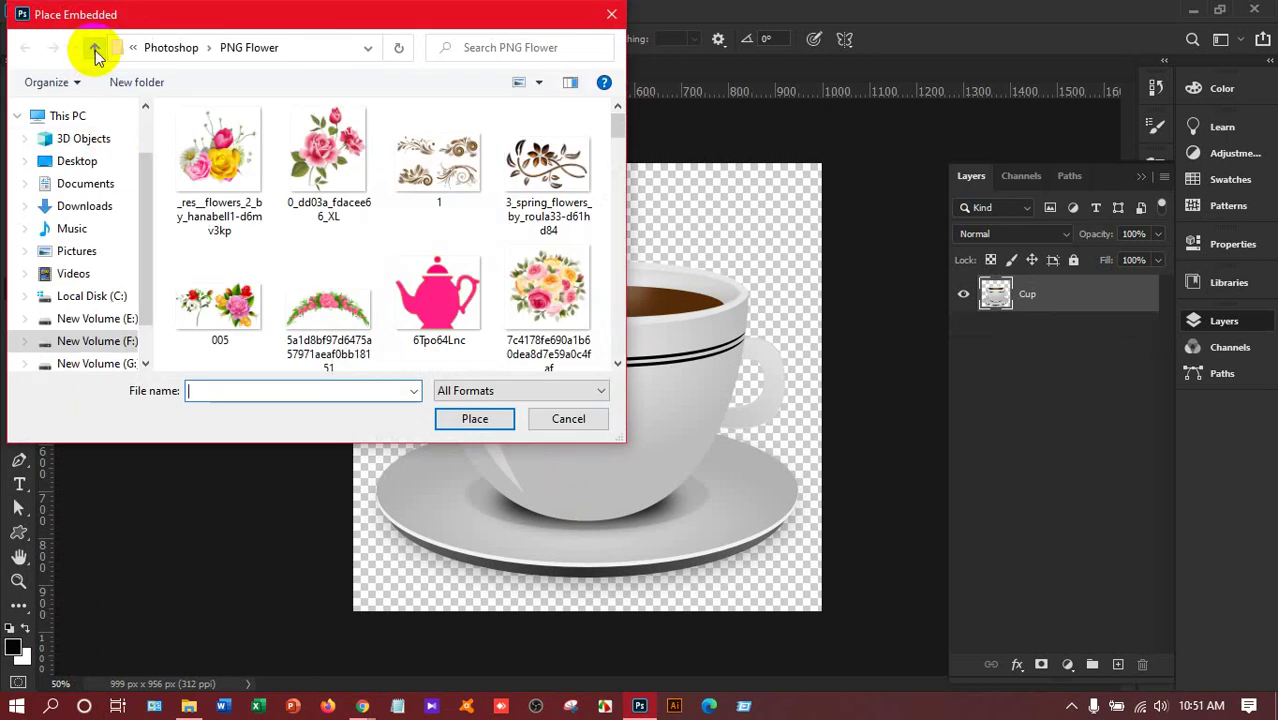
pyautogui.click(95, 50)
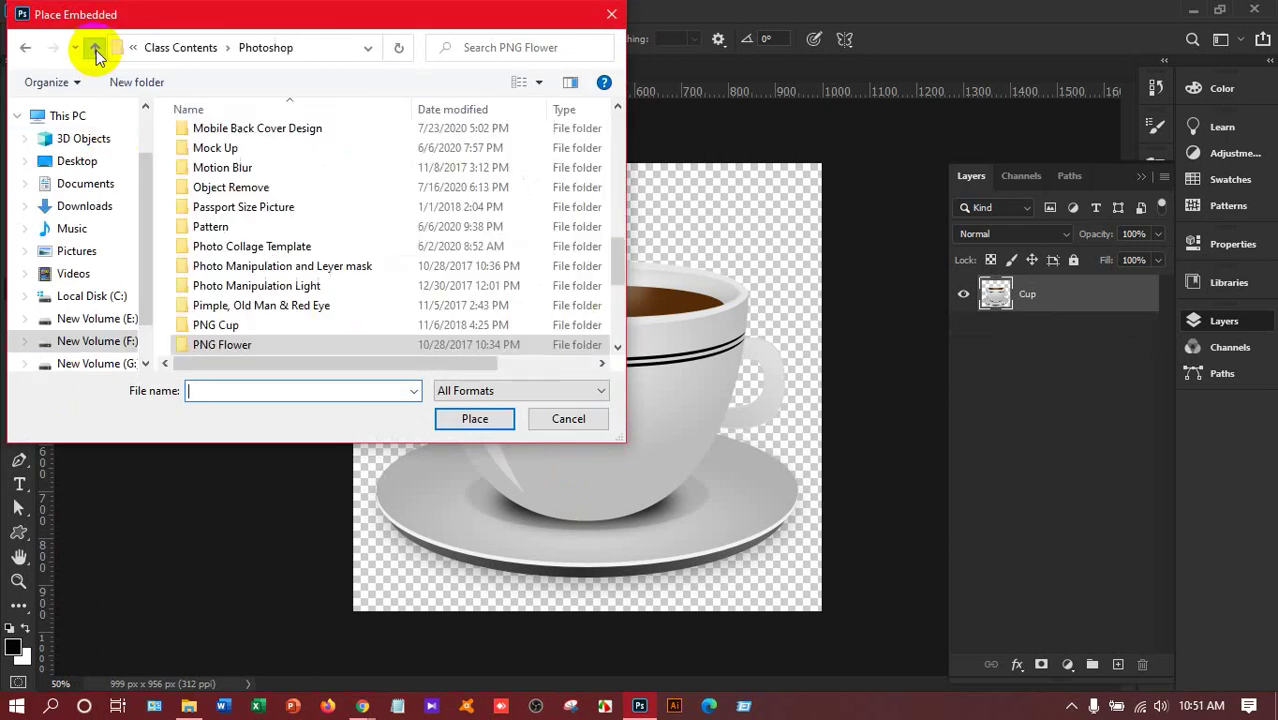
pyautogui.doubleClick(274, 268)
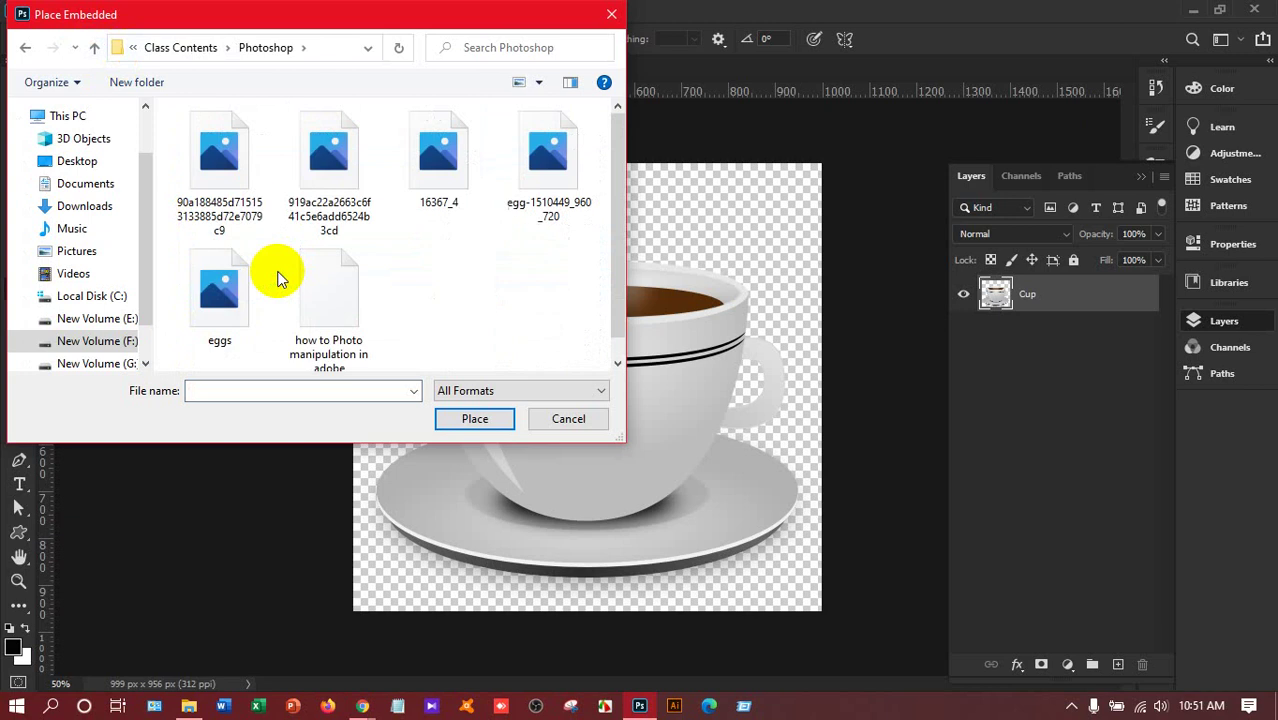
pyautogui.click(95, 50)
# Look through the Photoshop class folders for one with a suitable image to place on the cup
pyautogui.scroll(-1, 286, 238)
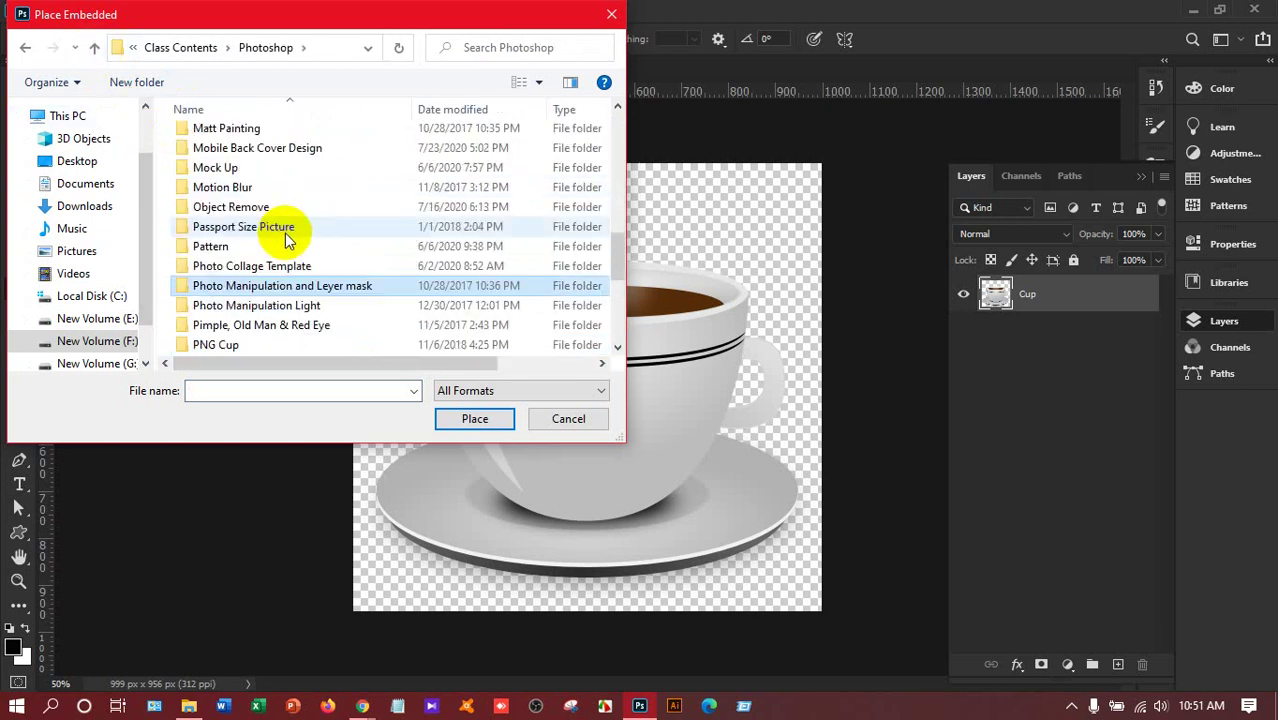
pyautogui.scroll(-4, 286, 238)
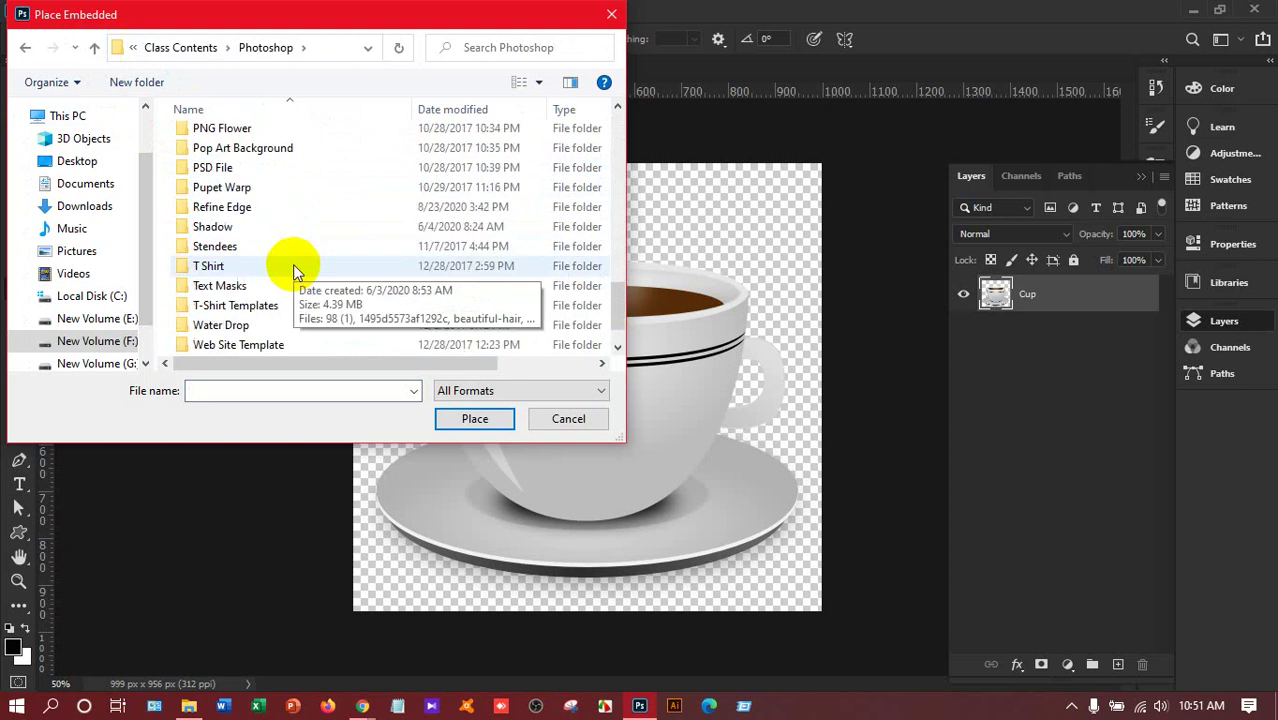
pyautogui.scroll(-1, 293, 264)
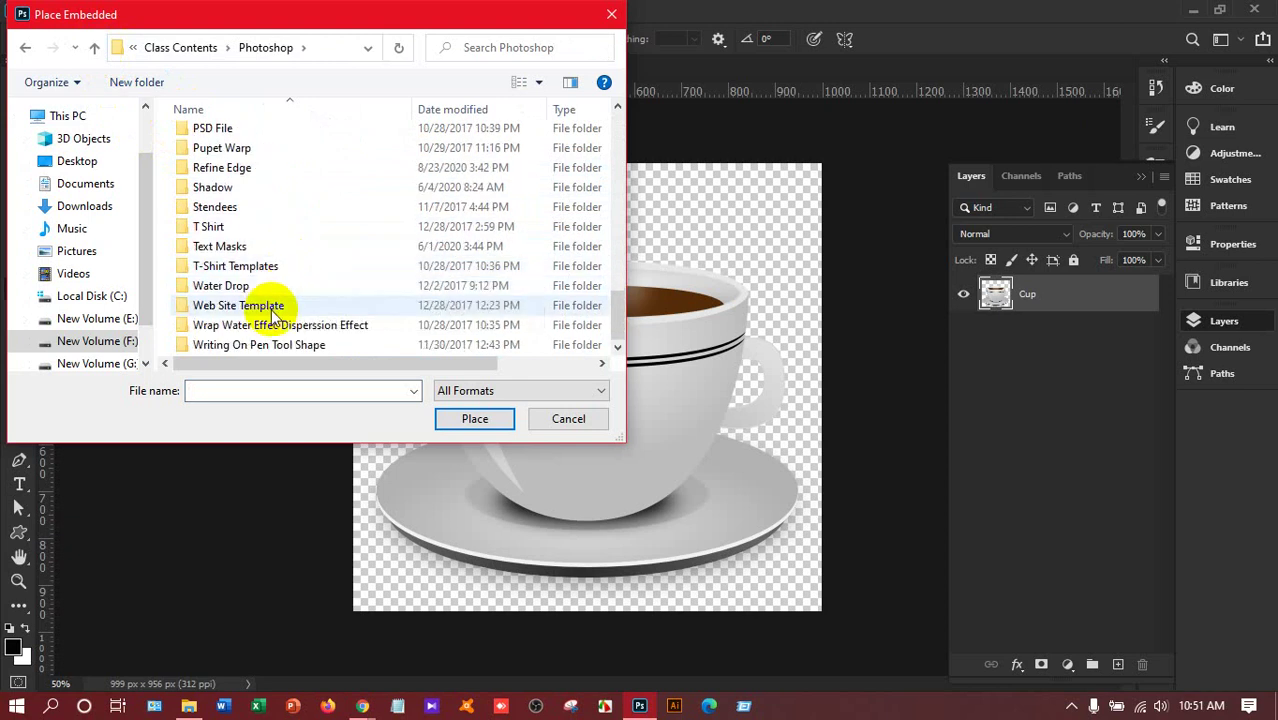
pyautogui.scroll(4, 271, 313)
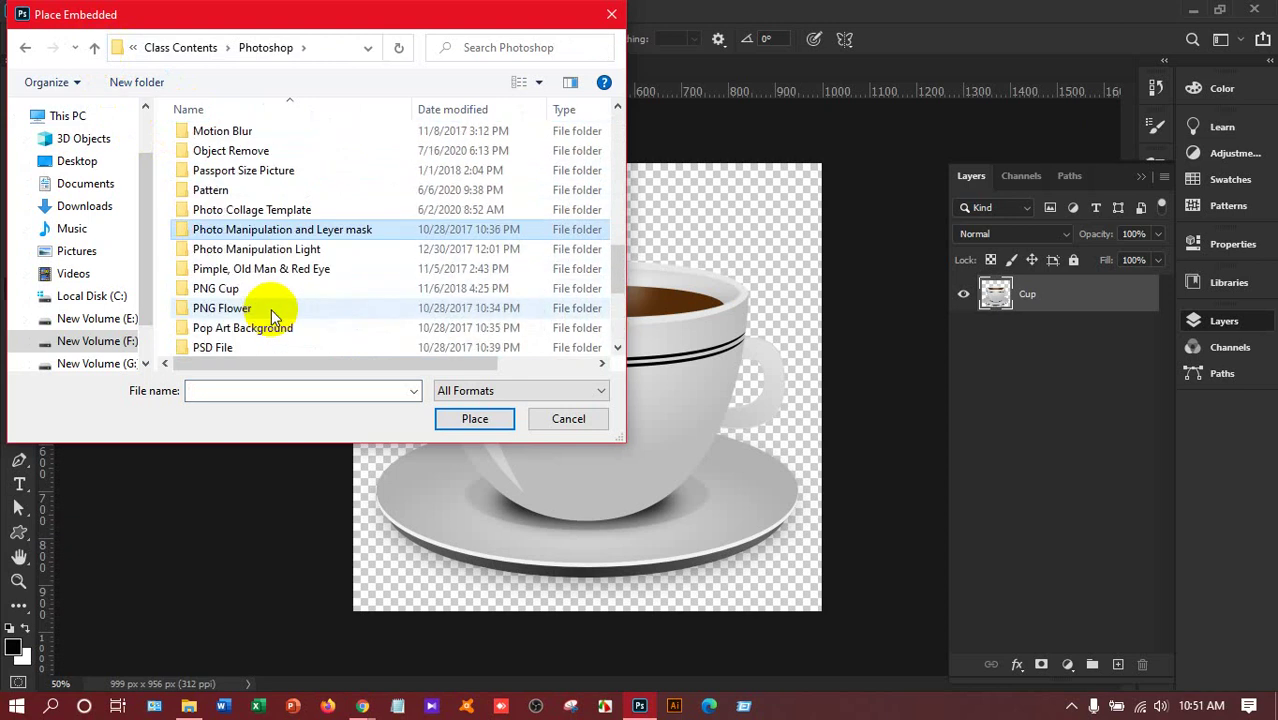
pyautogui.scroll(3, 271, 310)
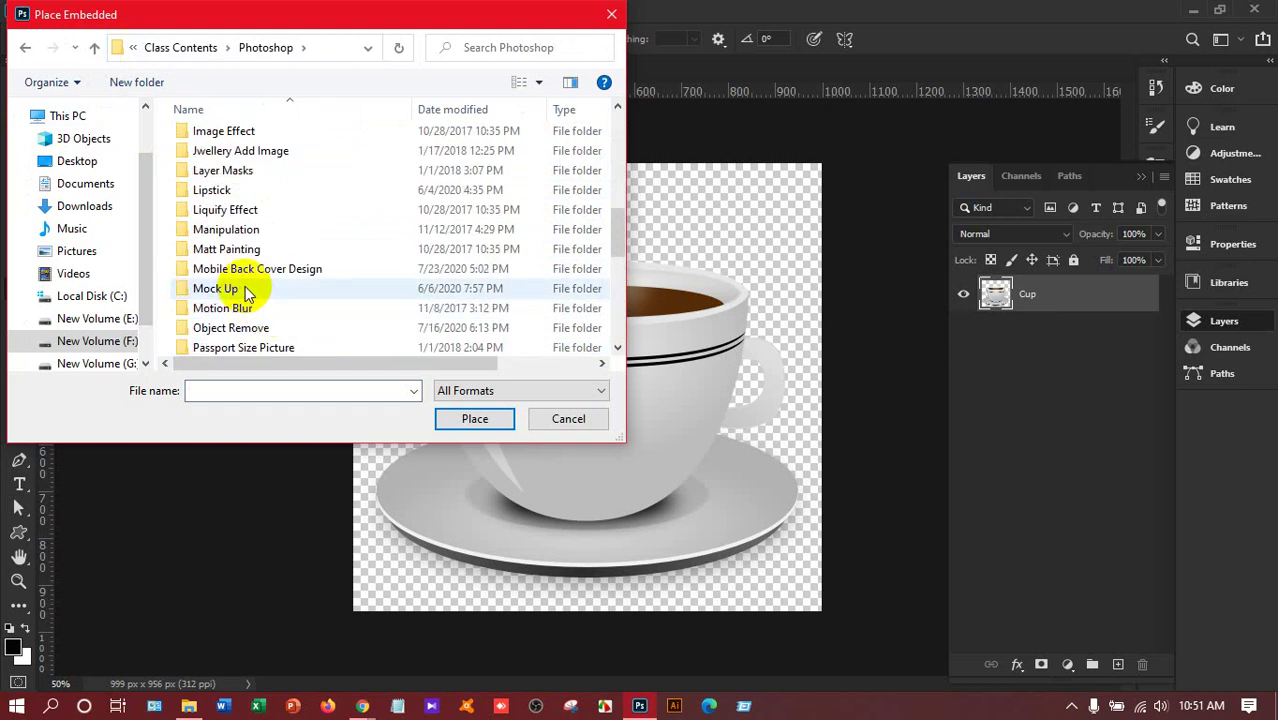
pyautogui.scroll(1, 243, 264)
pyautogui.scroll(1, 238, 274)
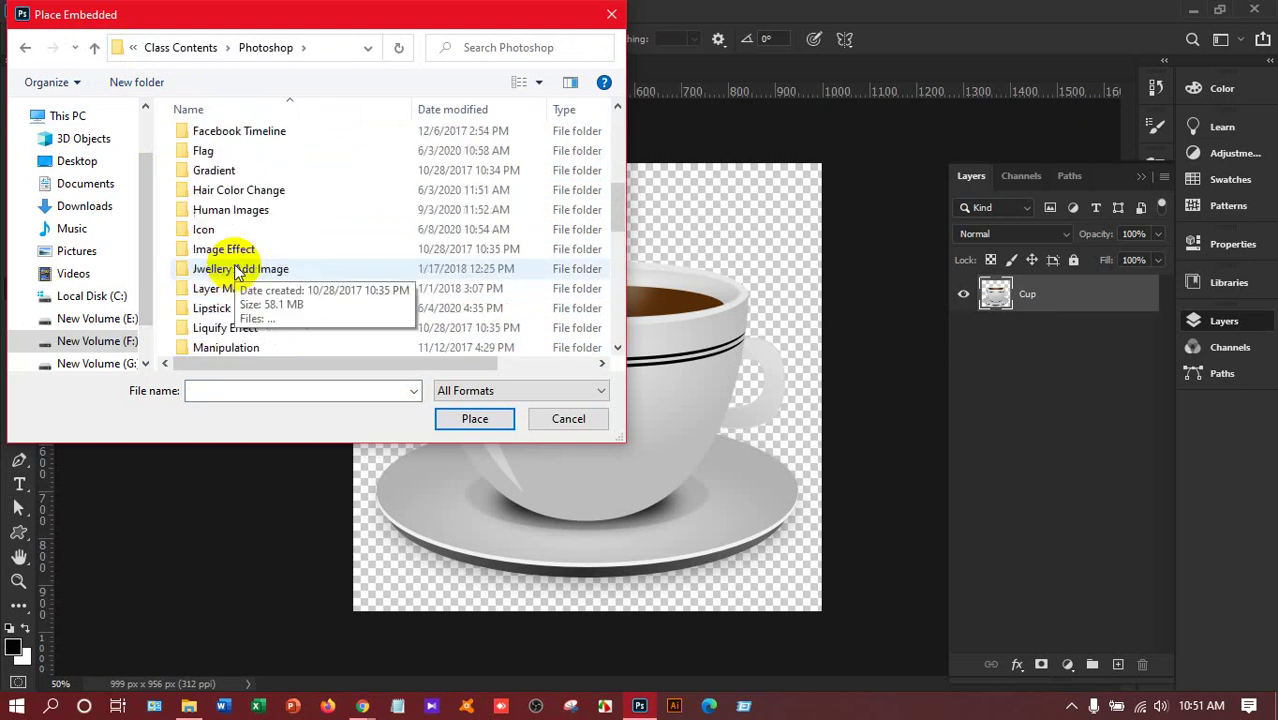
pyautogui.scroll(3, 237, 272)
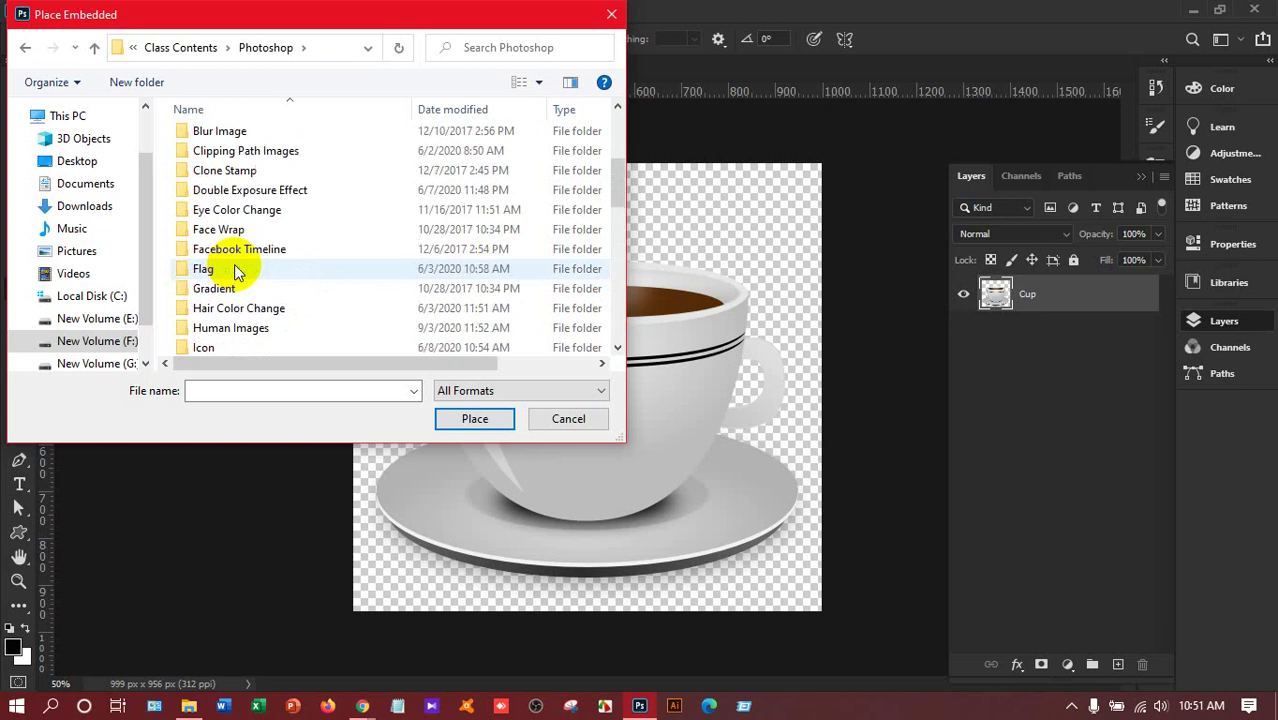
pyautogui.scroll(3, 237, 272)
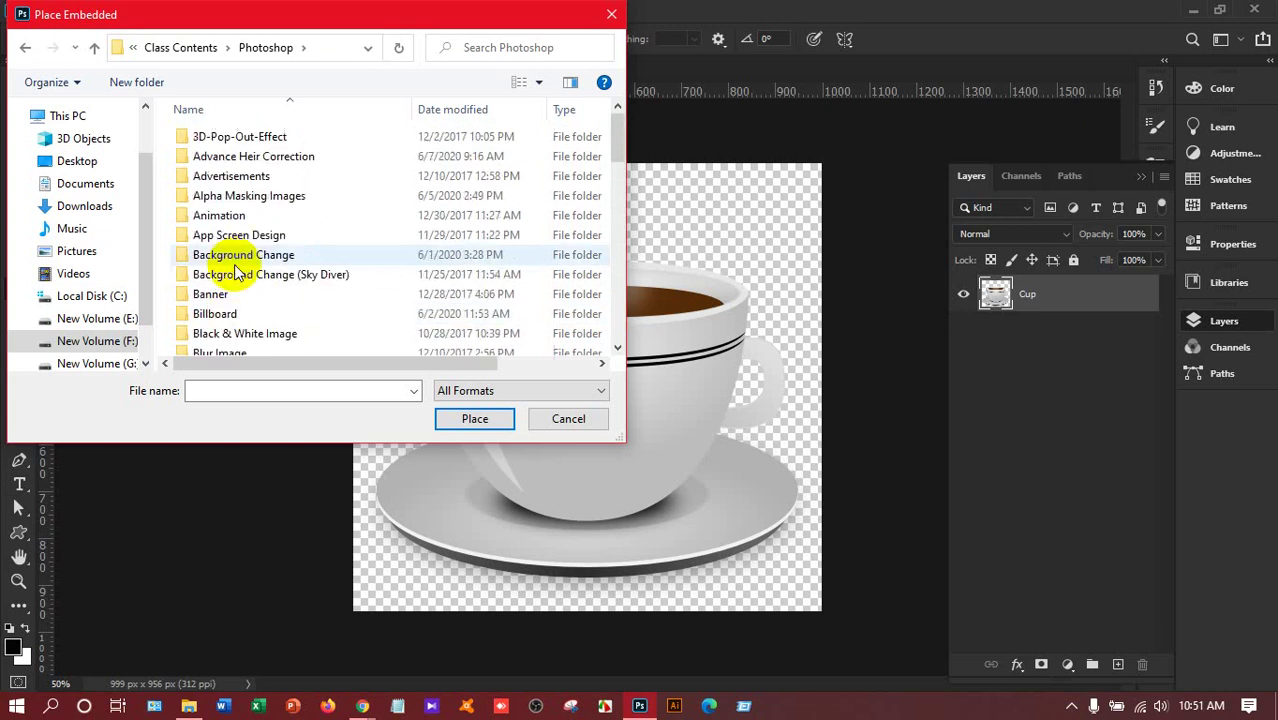
pyautogui.scroll(-12, 238, 272)
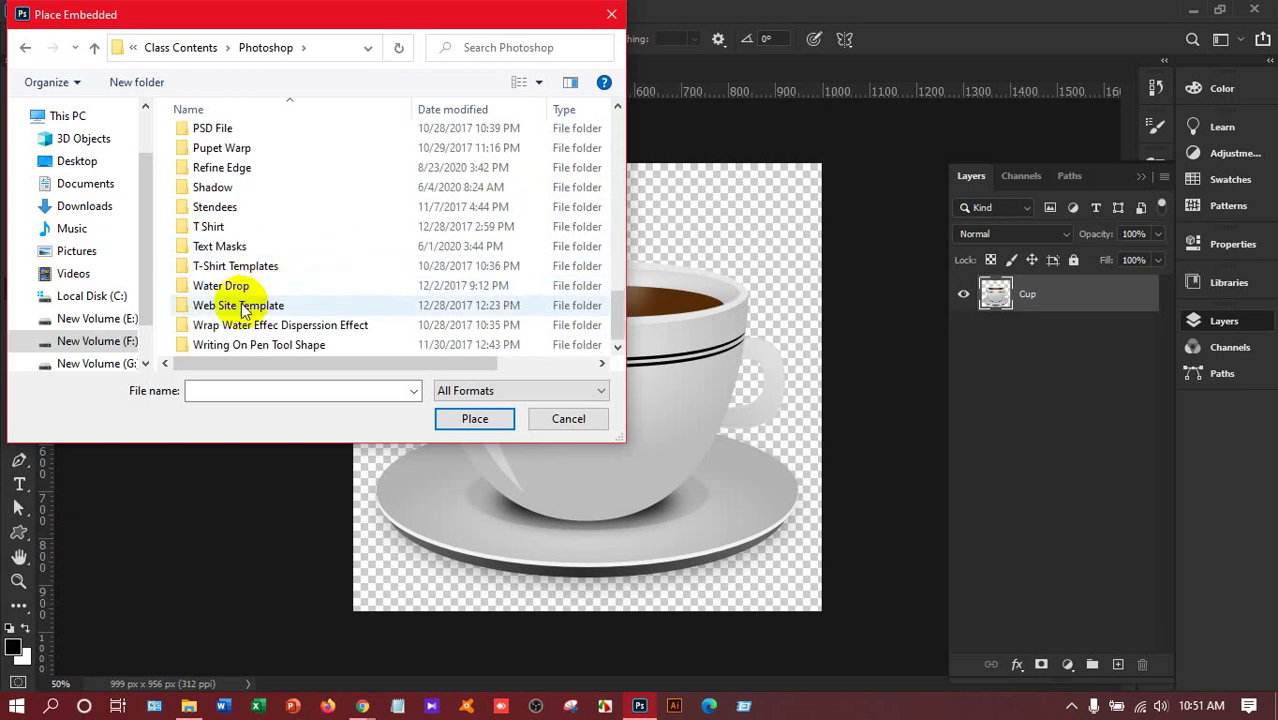
pyautogui.scroll(1, 230, 290)
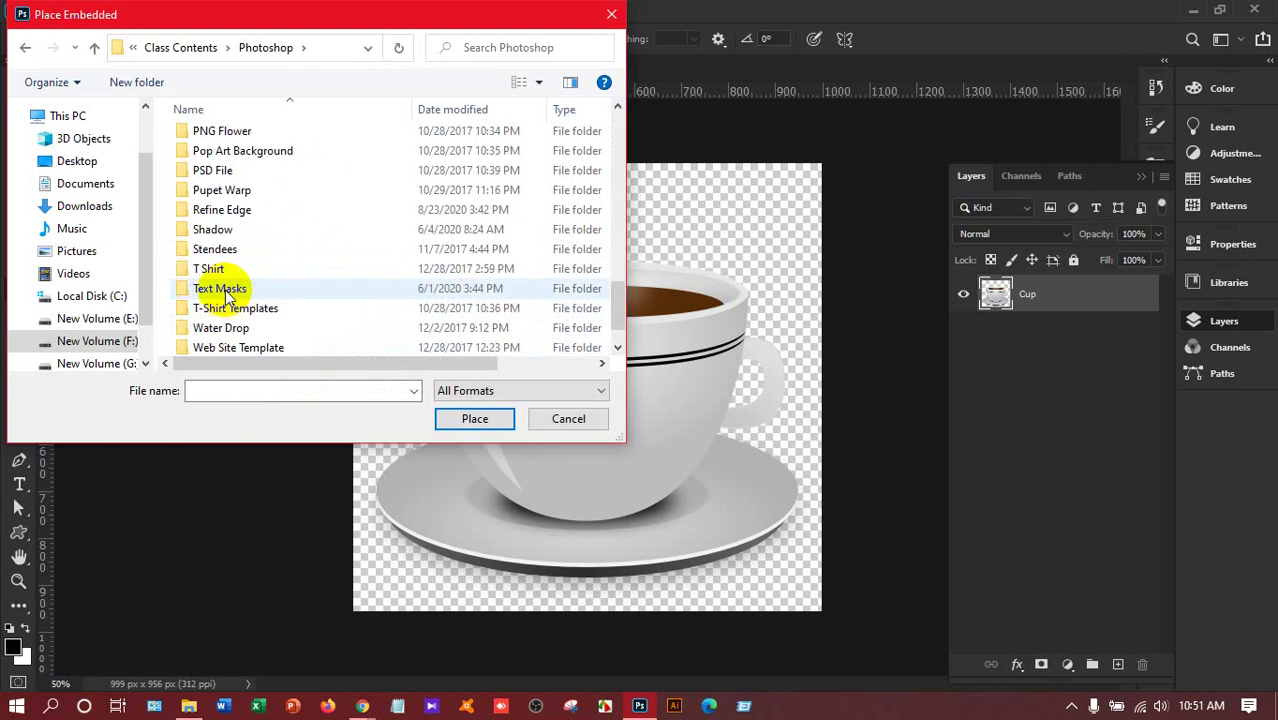
pyautogui.scroll(1, 228, 254)
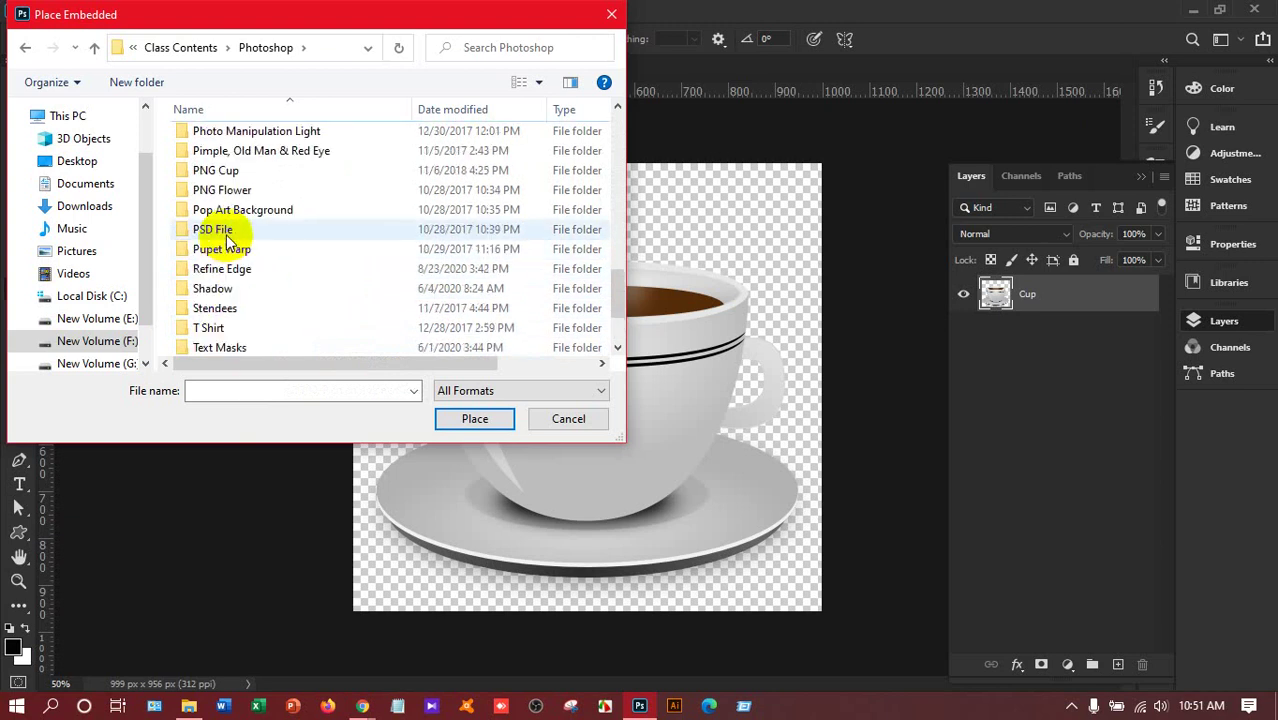
pyautogui.scroll(1, 230, 243)
pyautogui.scroll(1, 230, 230)
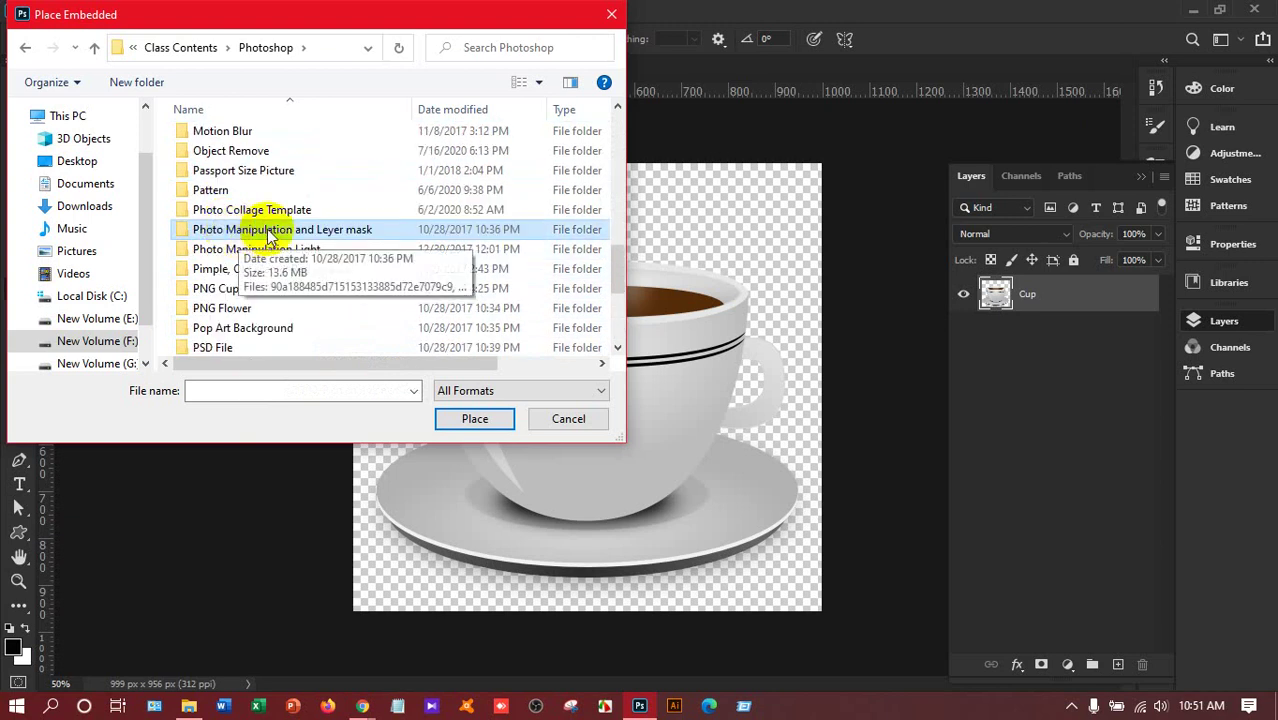
pyautogui.scroll(1, 237, 222)
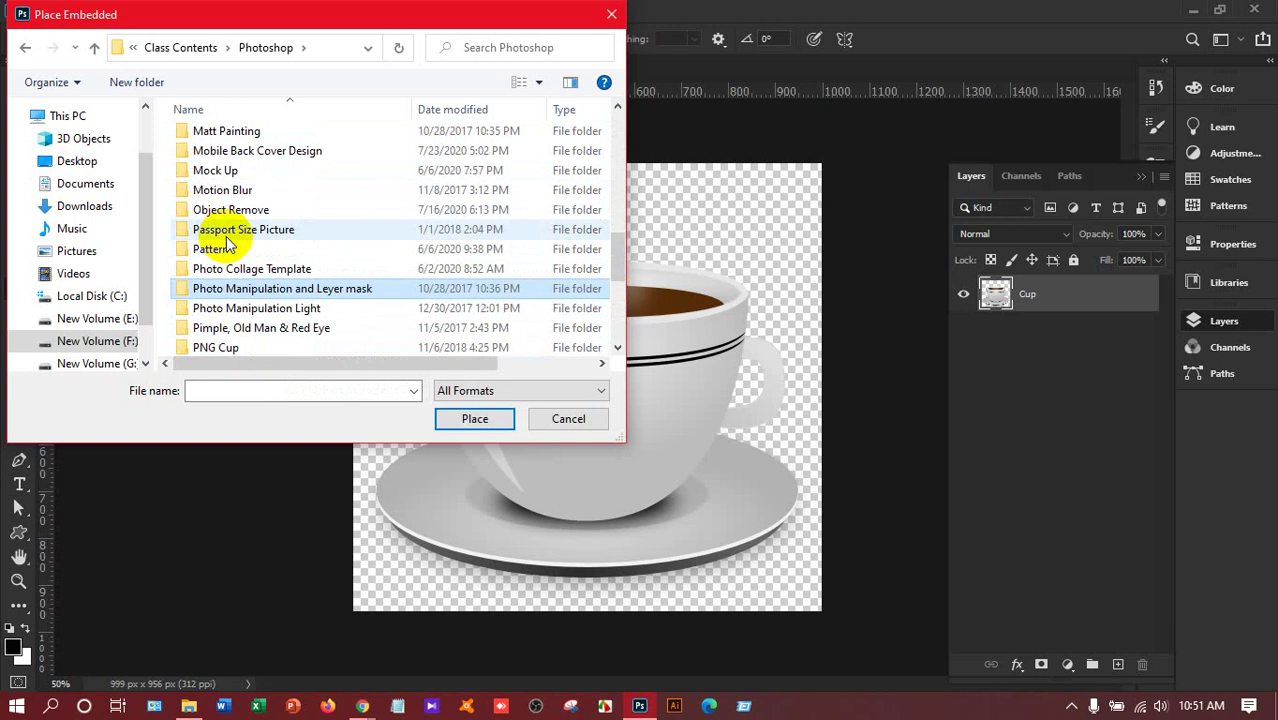
pyautogui.scroll(1, 231, 238)
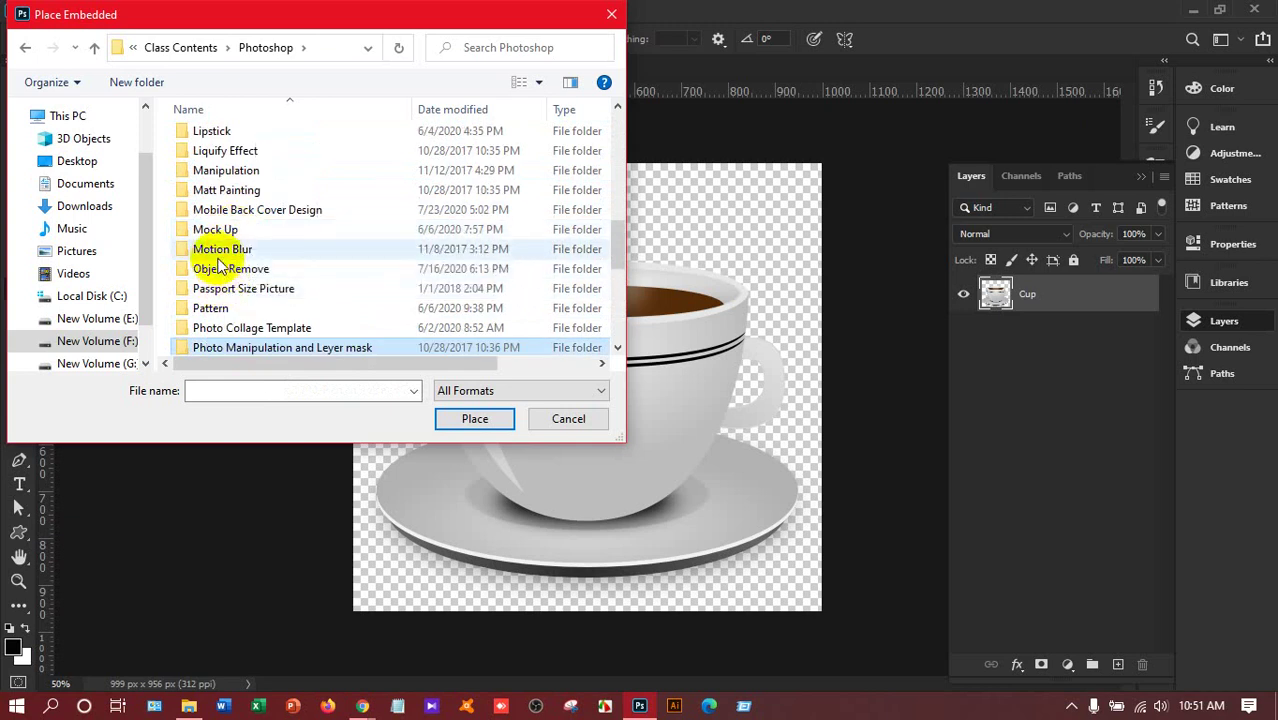
pyautogui.scroll(1, 224, 240)
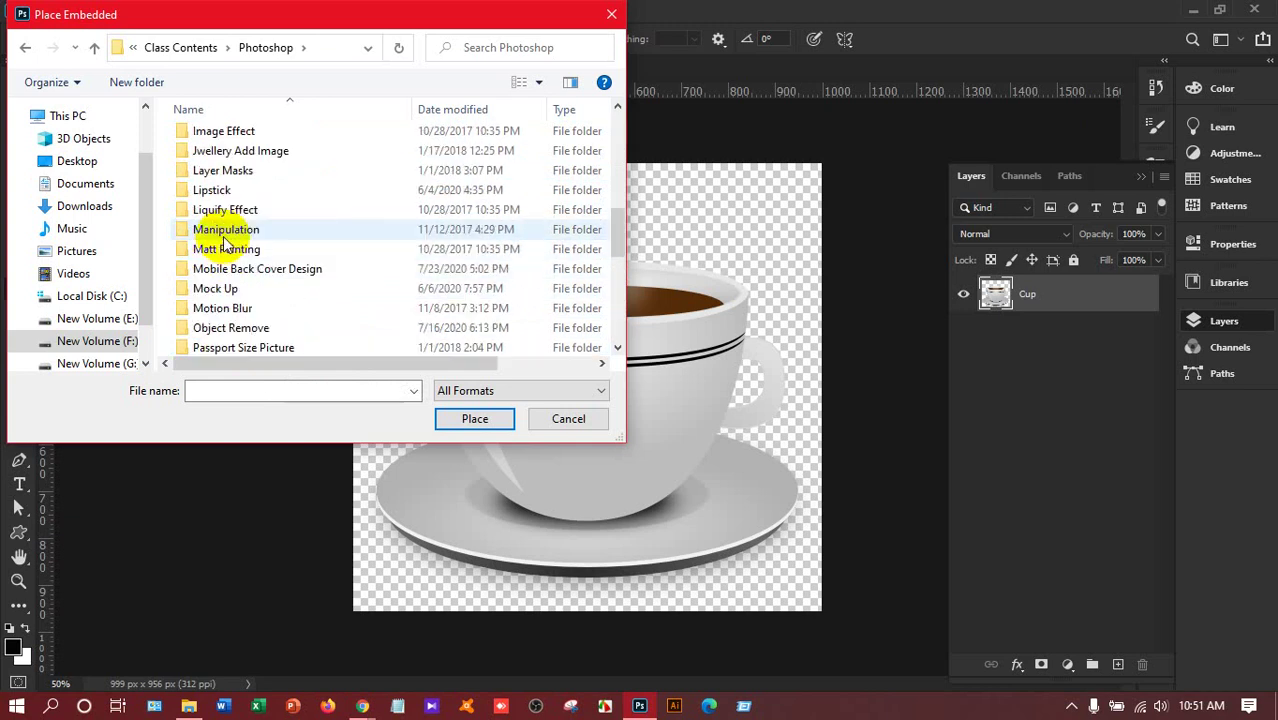
# Place the man_PNG6534 image from the Manipulation folder as an embedded object
pyautogui.click(224, 232)
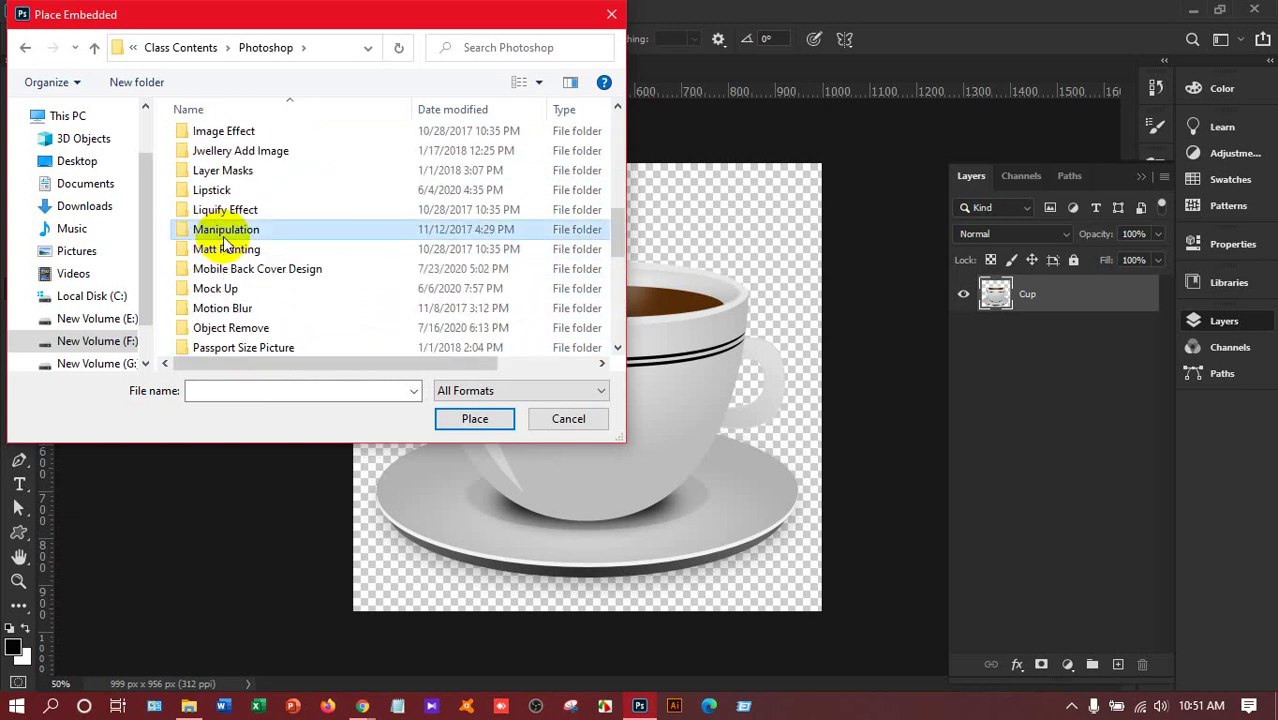
pyautogui.doubleClick(224, 235)
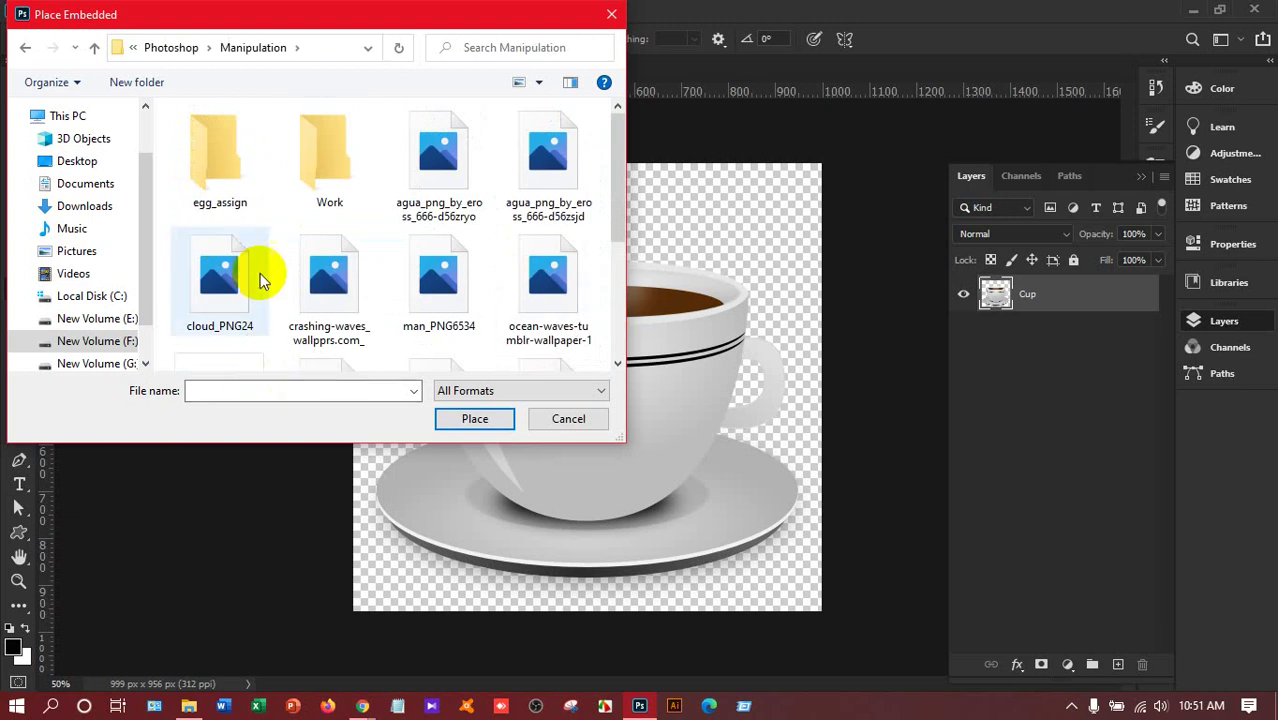
pyautogui.scroll(-1, 398, 286)
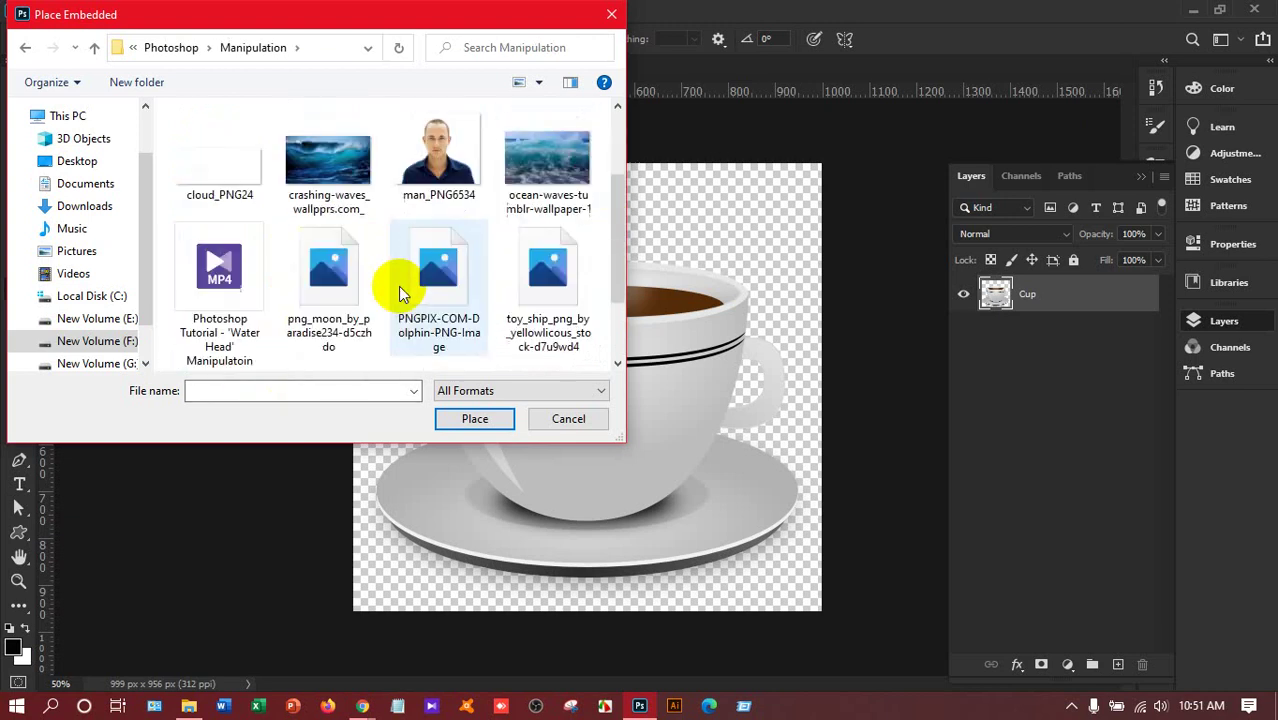
pyautogui.click(432, 180)
pyautogui.click(472, 418)
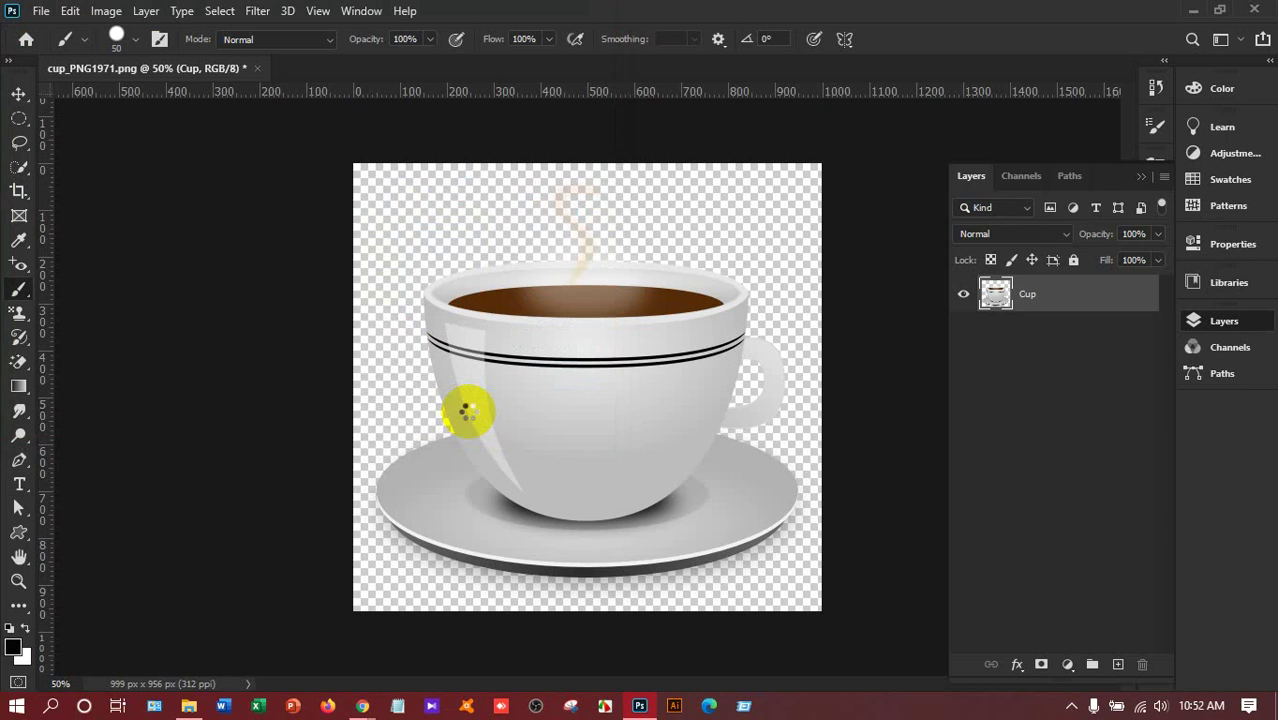
# Scale the placed man image down to about 14.1% and position it on the cup's front below the stripes
pyautogui.hotkey('ctrl', 't')
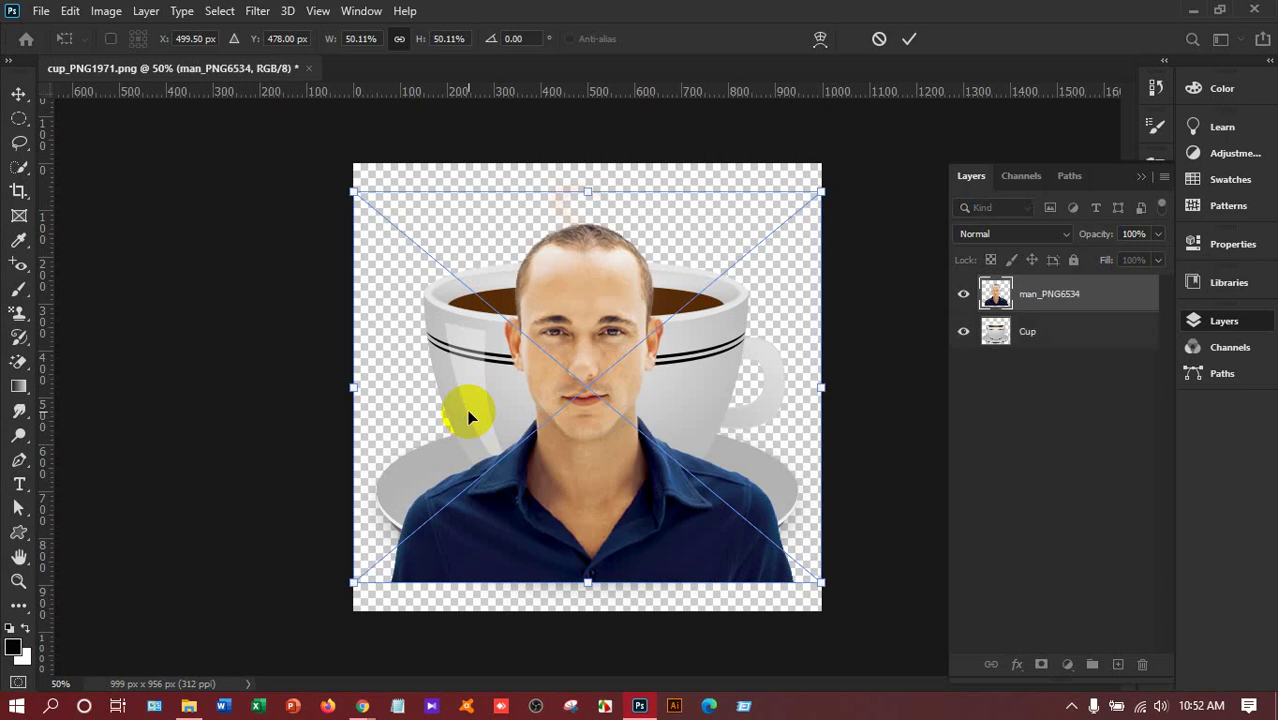
pyautogui.click(816, 193)
pyautogui.moveTo(816, 193); pyautogui.dragTo(573, 480)
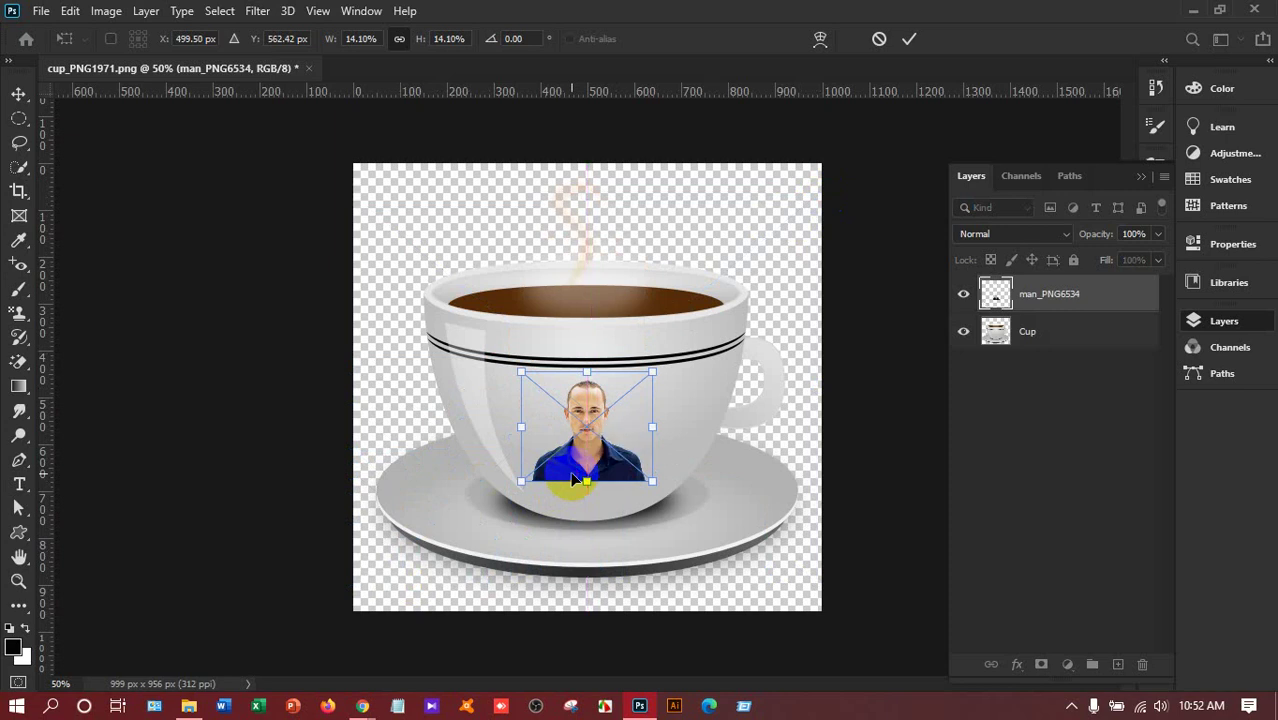
# Add a black layer mask to the man_PNG6534 layer and paint white over the man with the Brush to reveal him
pyautogui.press('b')
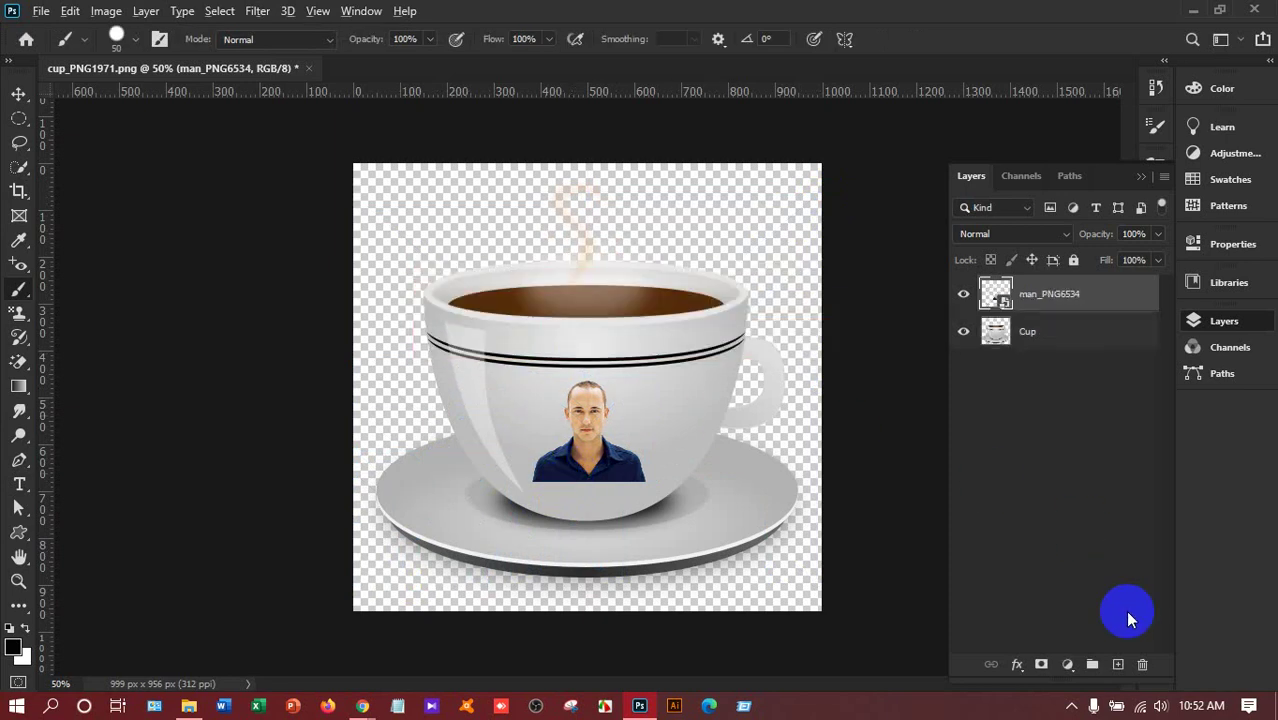
pyautogui.keyDown('alt'); pyautogui.click(1041, 664); pyautogui.keyUp('alt')
pyautogui.moveTo(600, 440)
pyautogui.mouseDown()
pyautogui.moveTo(555, 413)
pyautogui.moveTo(668, 424)
pyautogui.moveTo(530, 404)
pyautogui.moveTo(605, 395)
pyautogui.moveTo(606, 376)
pyautogui.moveTo(507, 473)
pyautogui.moveTo(536, 497)
pyautogui.moveTo(566, 386)
pyautogui.moveTo(633, 418)
pyautogui.moveTo(647, 360)
pyautogui.moveTo(618, 373)
pyautogui.mouseUp()
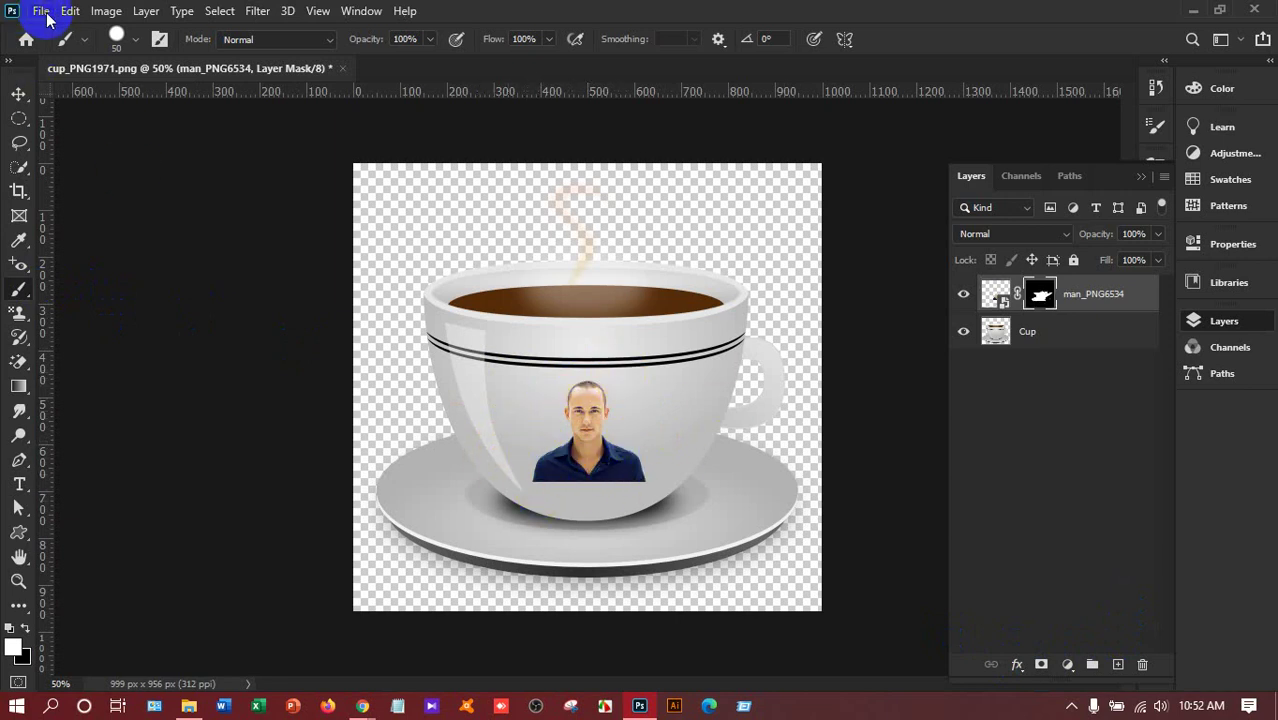
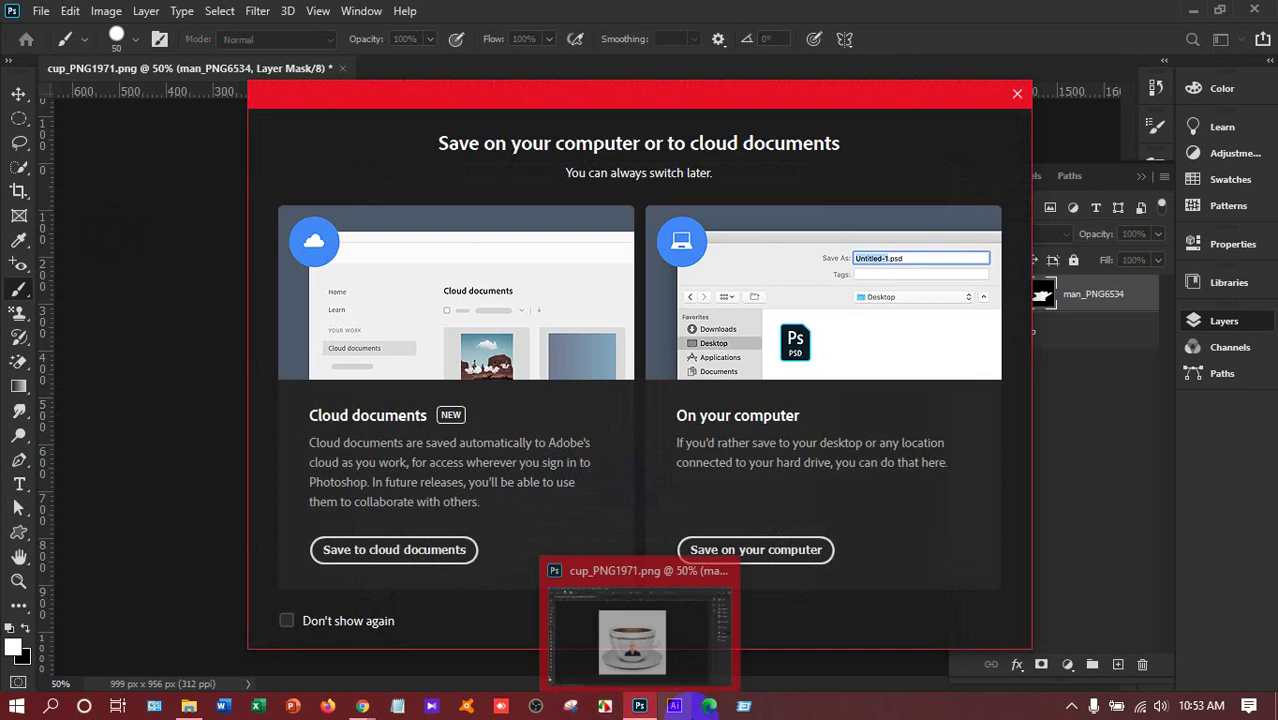
# Choose local saving and set the destination to the LEDP > Class Work > HSL-LAL-202 > 10-09-2020 folder on the F: drive
pyautogui.click(770, 549)
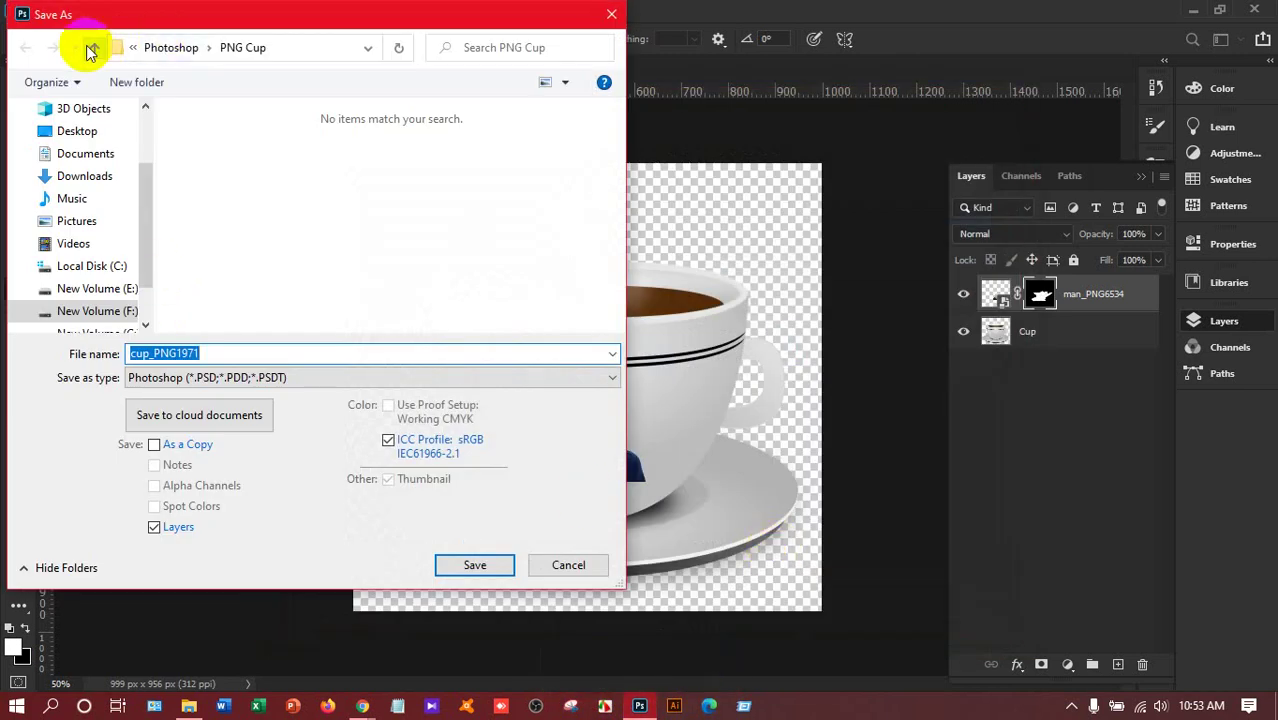
pyautogui.click(88, 47)
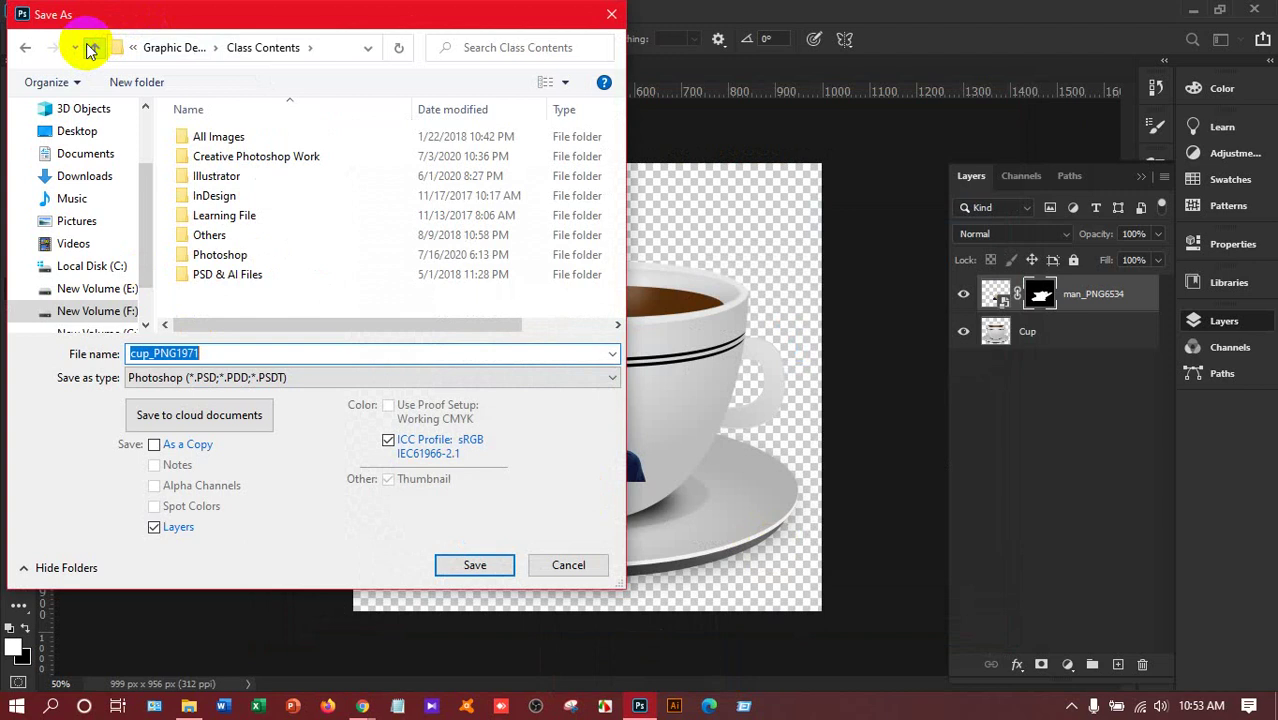
pyautogui.click(88, 47)
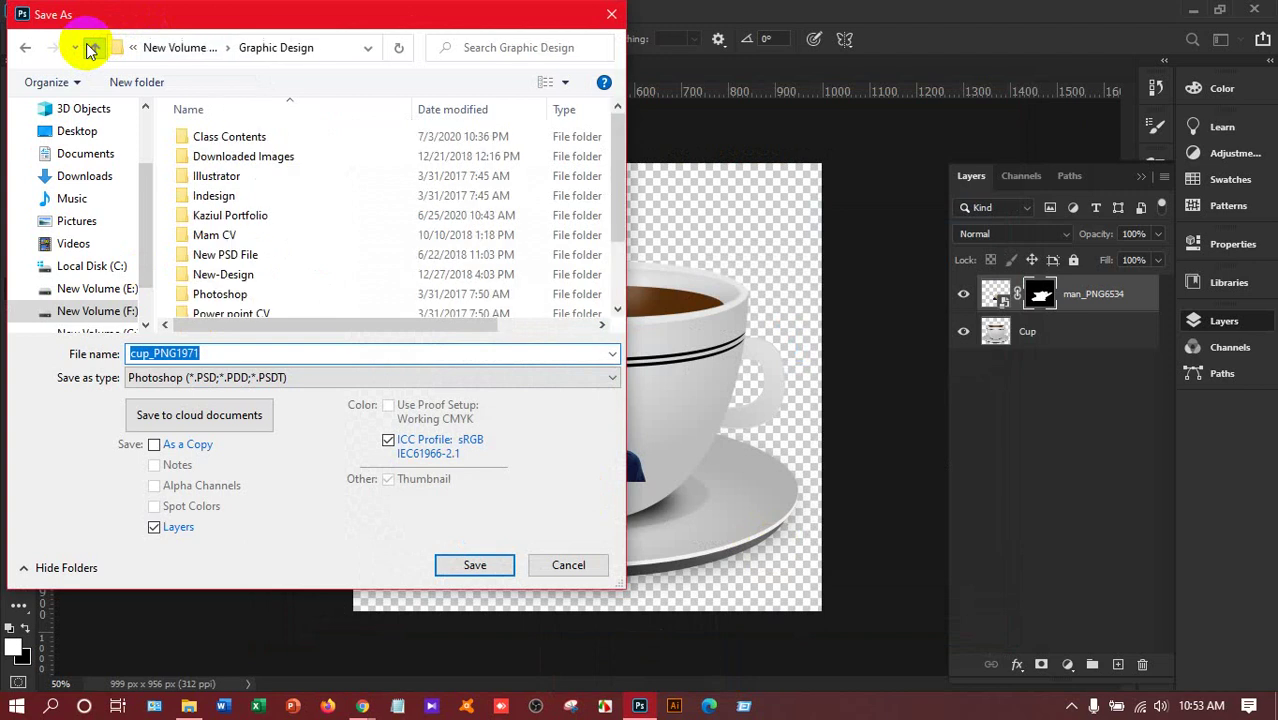
pyautogui.click(88, 47)
pyautogui.doubleClick(205, 215)
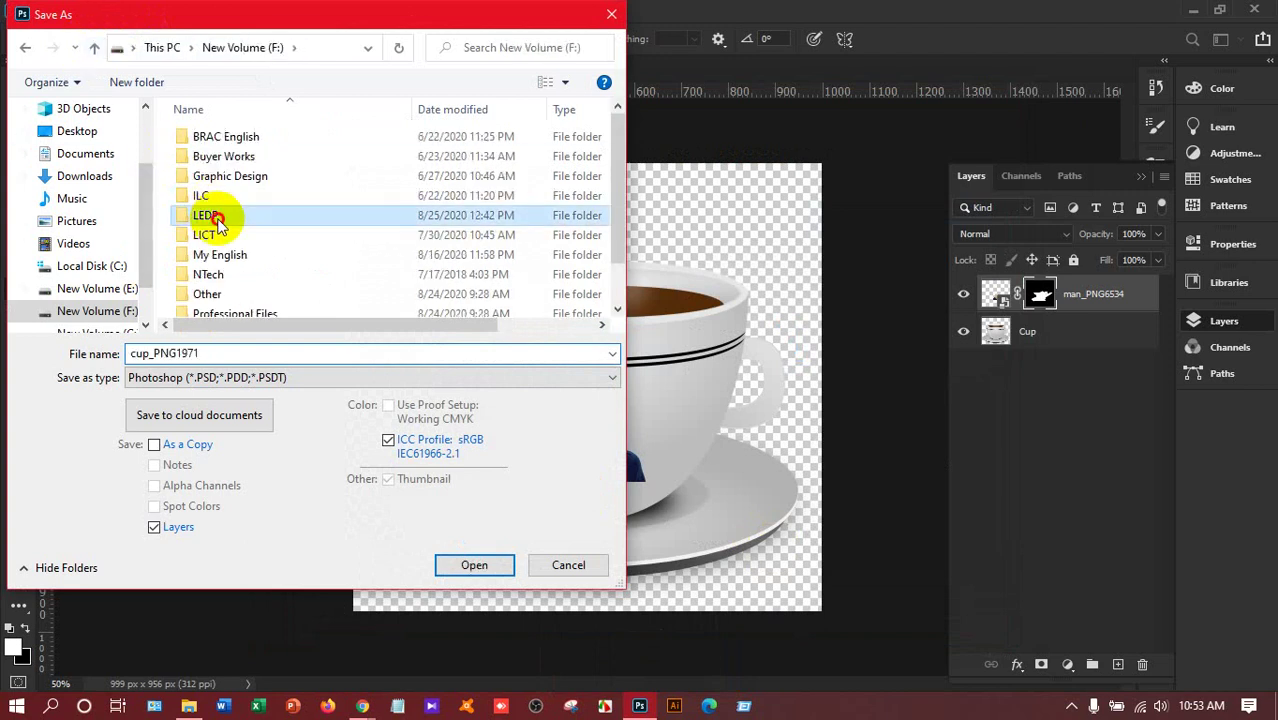
pyautogui.doubleClick(228, 196)
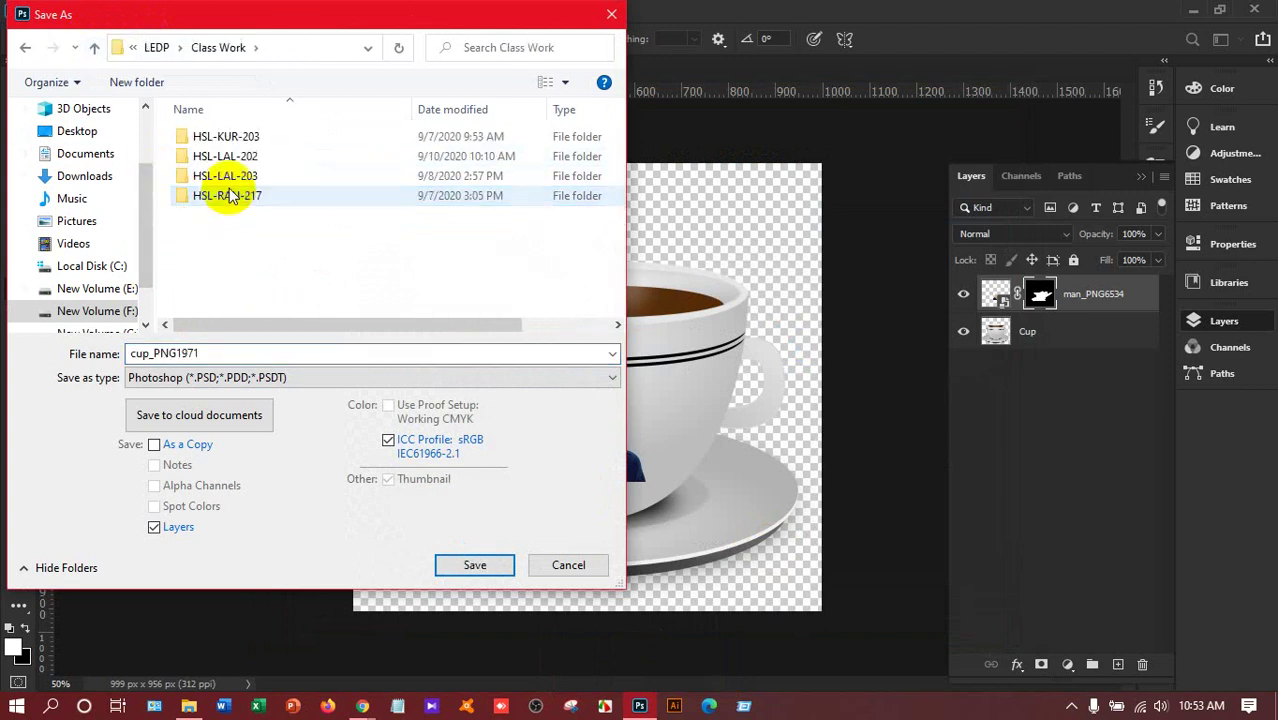
pyautogui.click(245, 160)
pyautogui.click(245, 157)
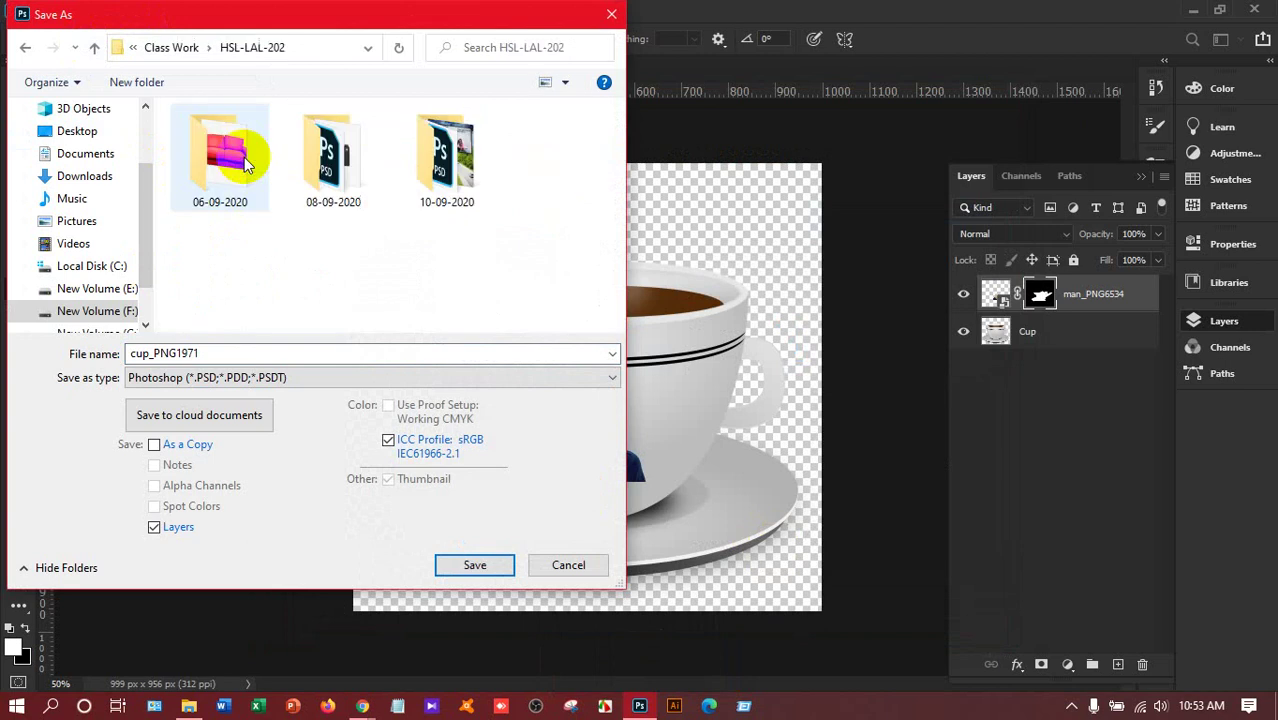
pyautogui.doubleClick(442, 157)
# Name the file Cup Design and save it in Photoshop format with layers and maximum compatibility
pyautogui.doubleClick(221, 354)
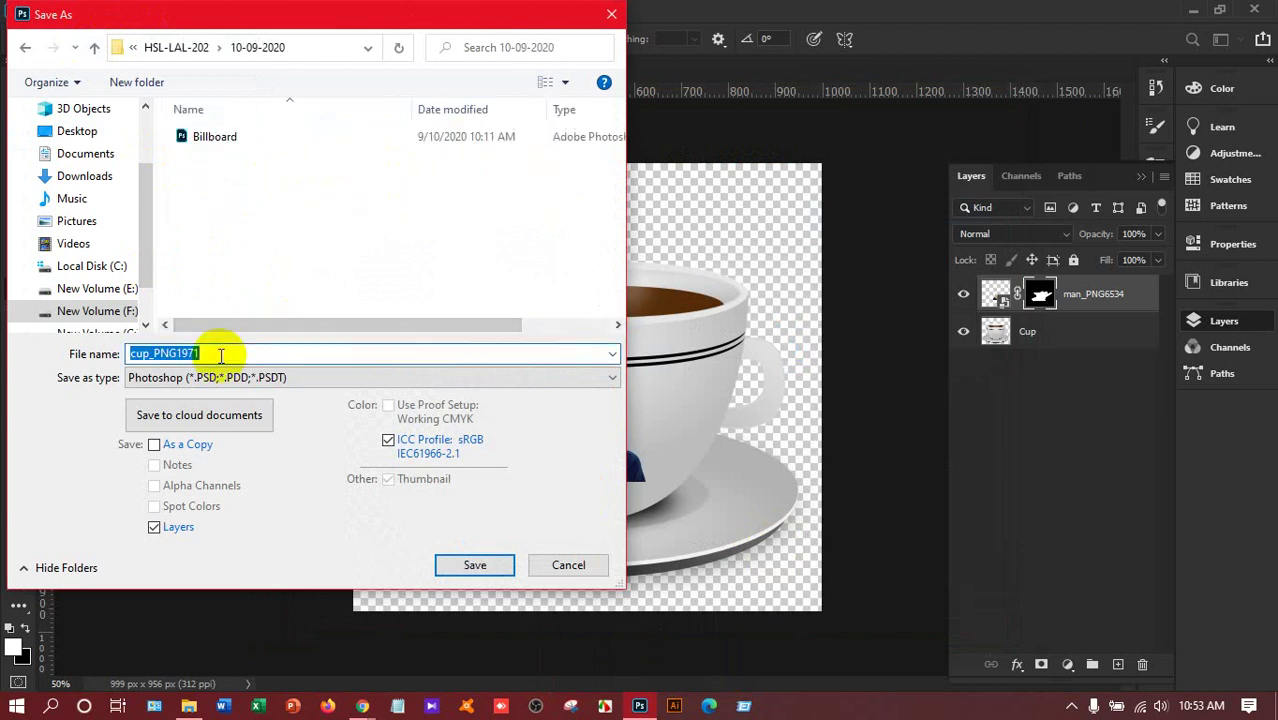
pyautogui.write('Cup ')
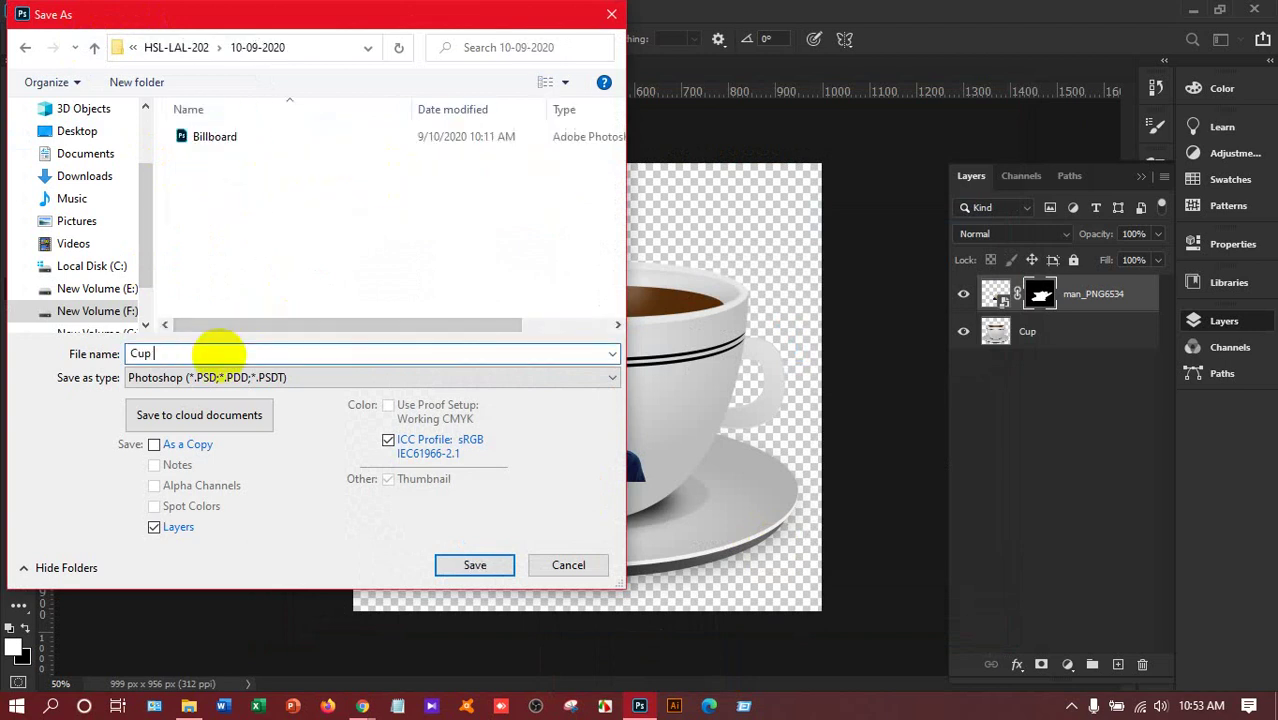
pyautogui.write('design')
pyautogui.click(160, 352)
pyautogui.press('BackSpace')
pyautogui.write('D')
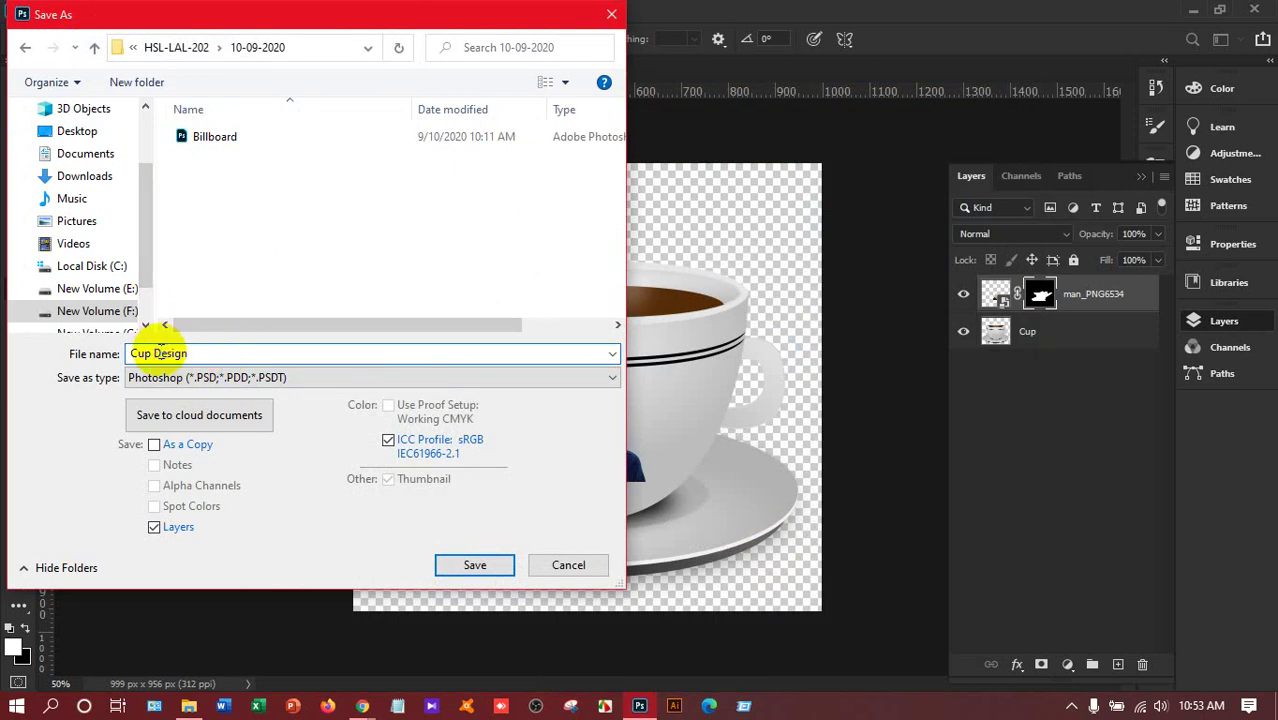
pyautogui.click(506, 566)
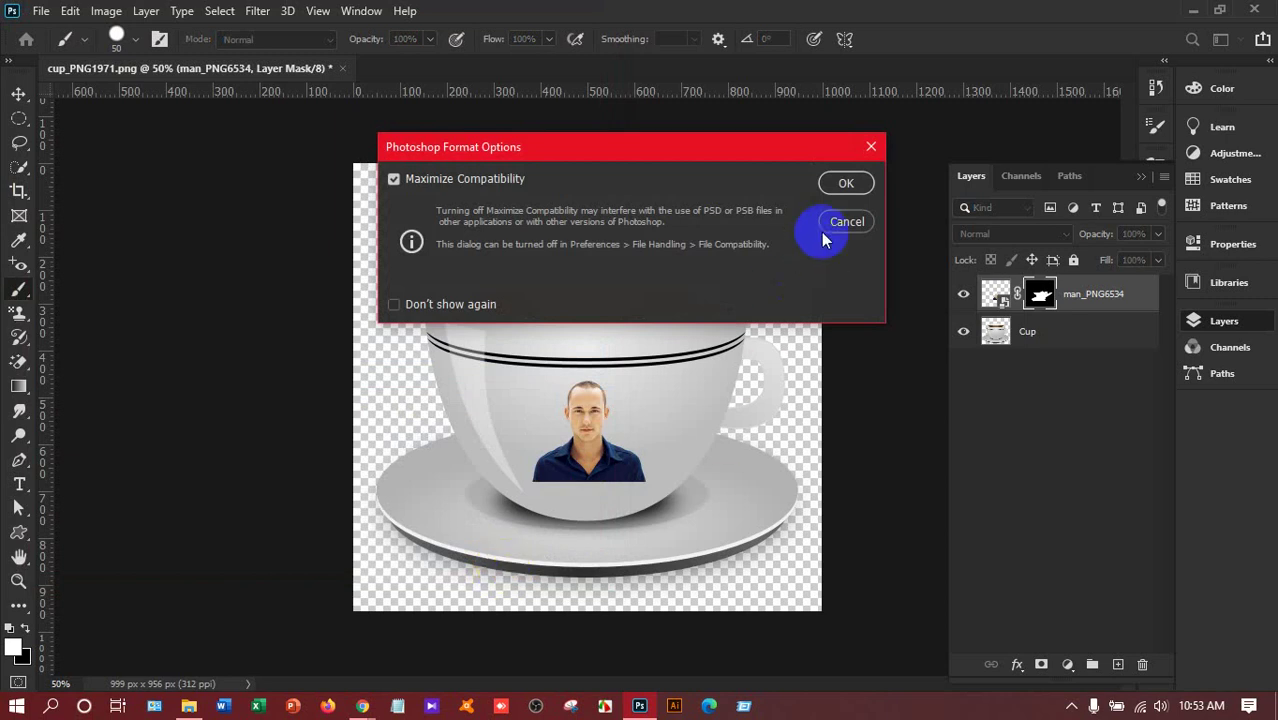
pyautogui.click(845, 184)
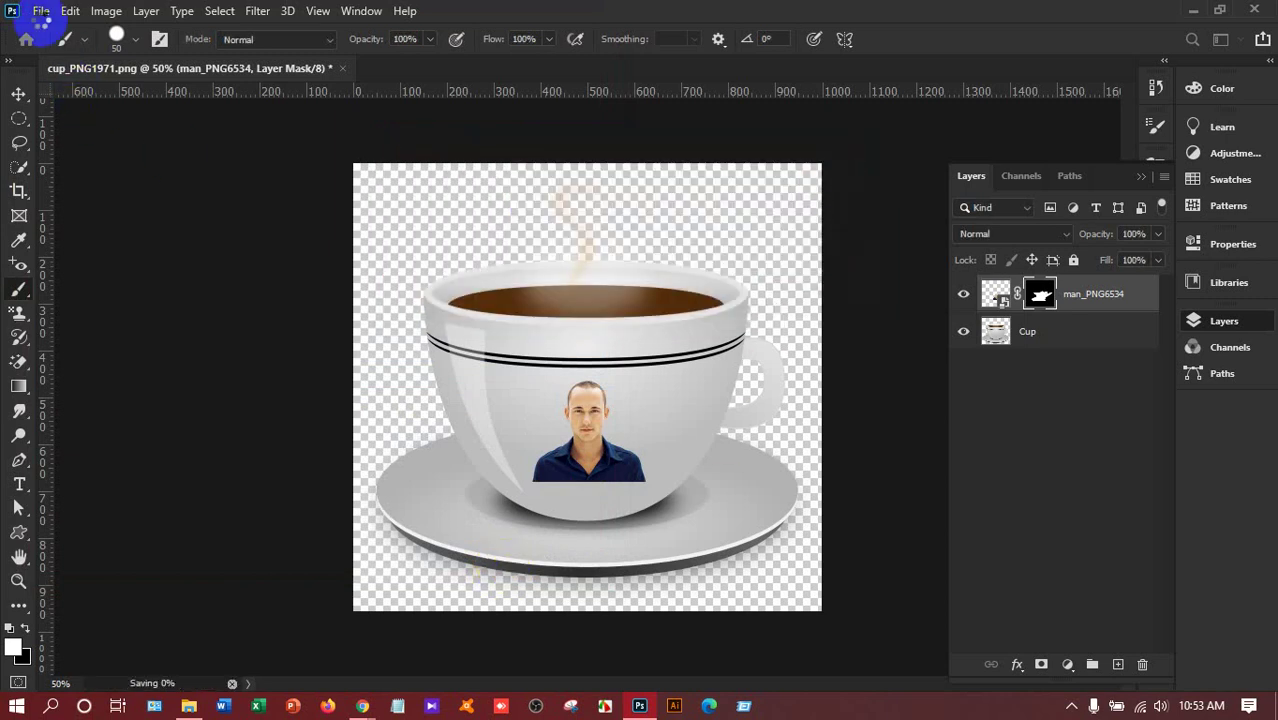
# Open the Export As settings for the cup document
pyautogui.click(41, 14)
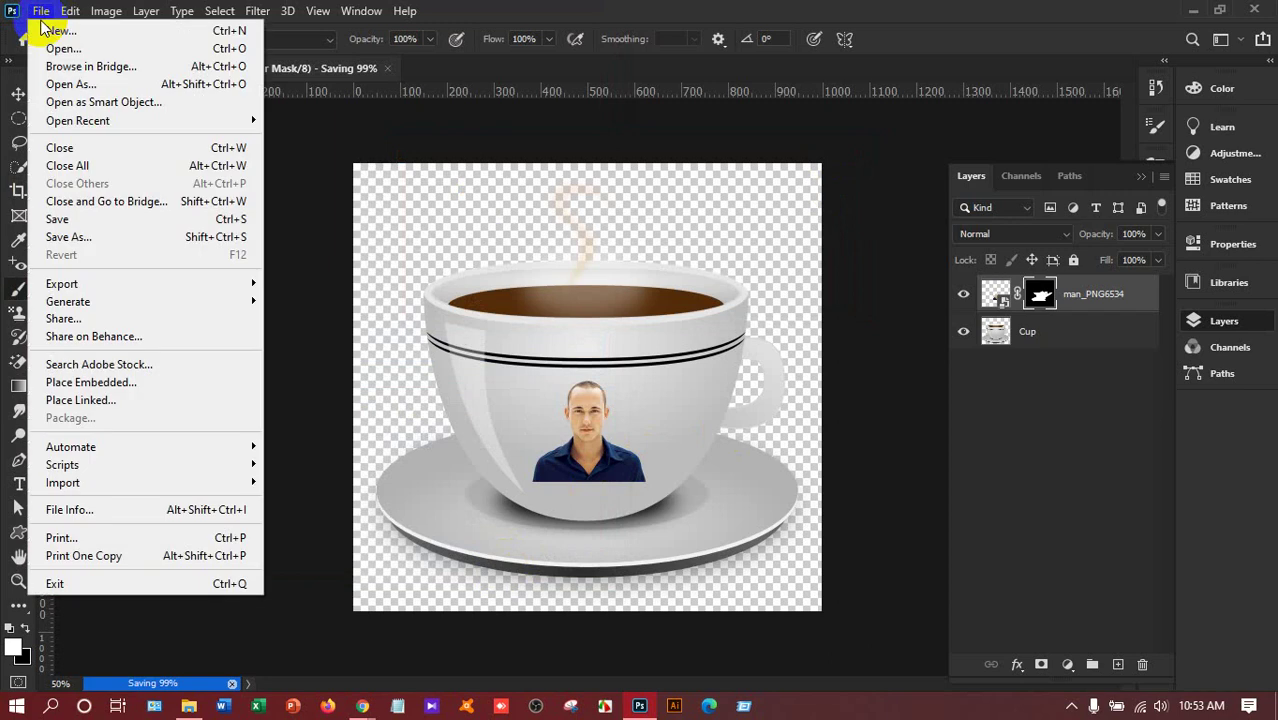
pyautogui.moveTo(132, 284)
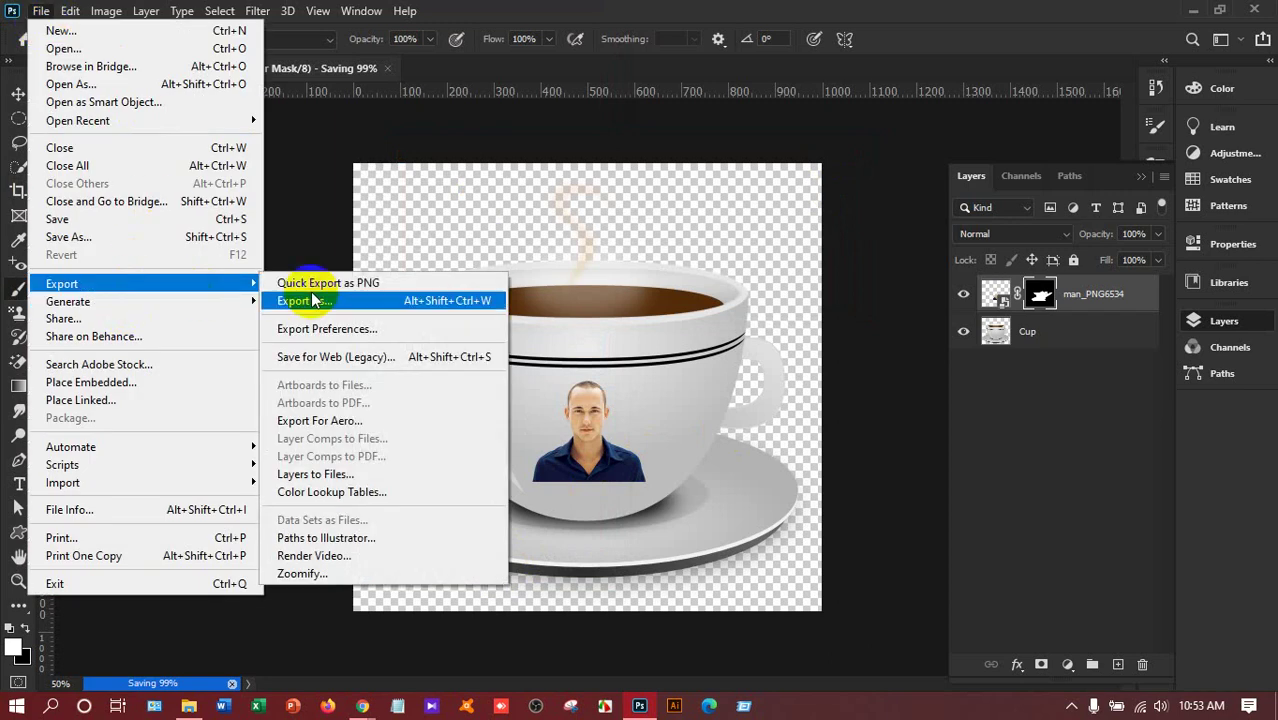
pyautogui.click(314, 305)
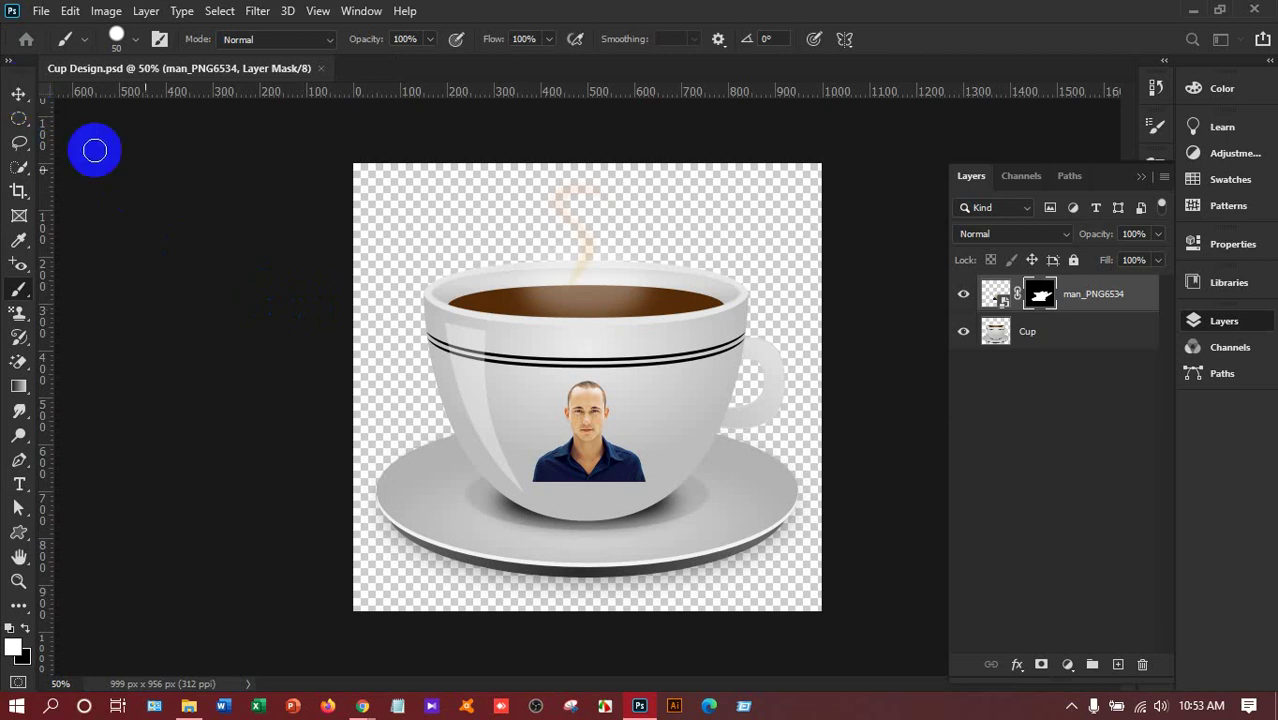
pyautogui.click(498, 297)
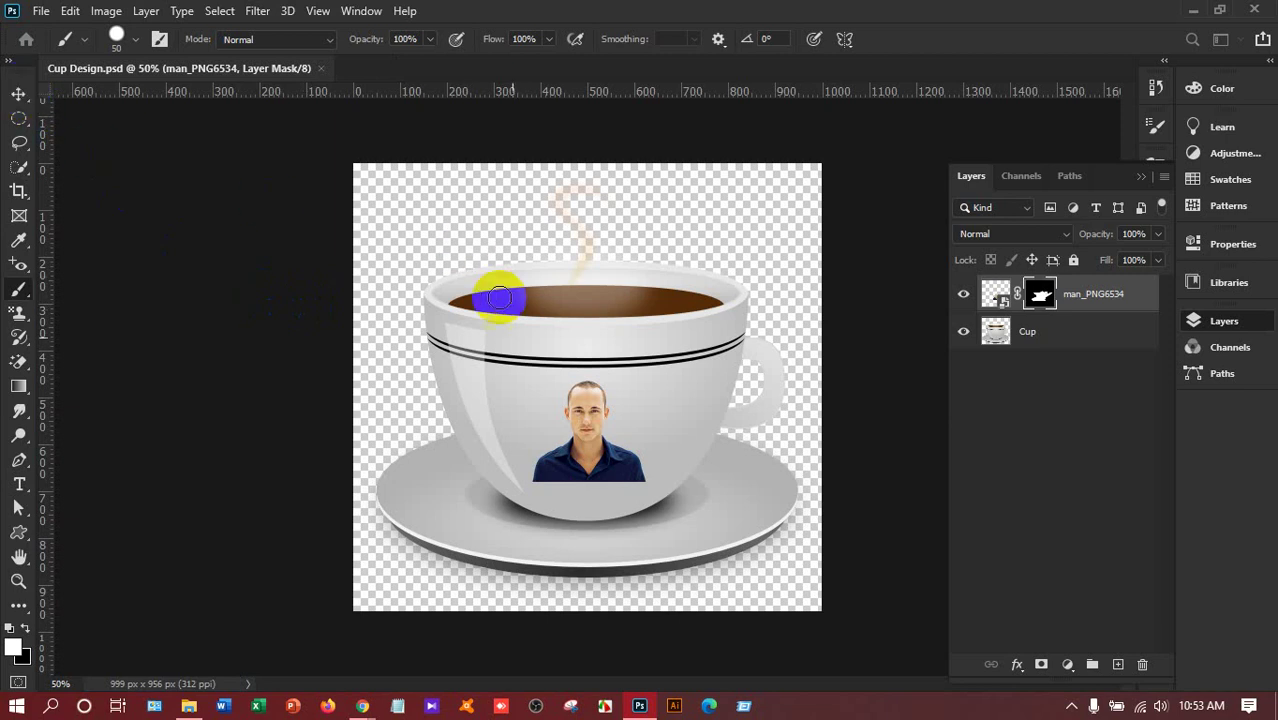
pyautogui.click(535, 571)
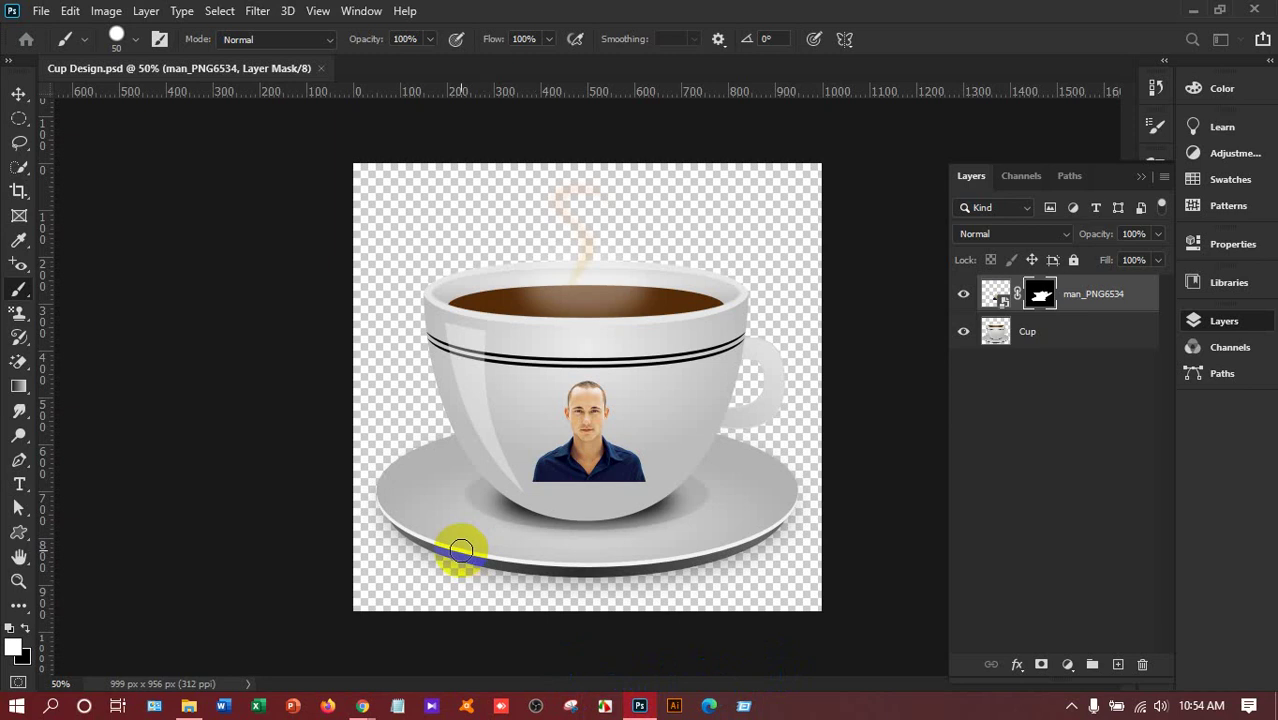
pyautogui.moveTo(465, 536); pyautogui.dragTo(513, 522)
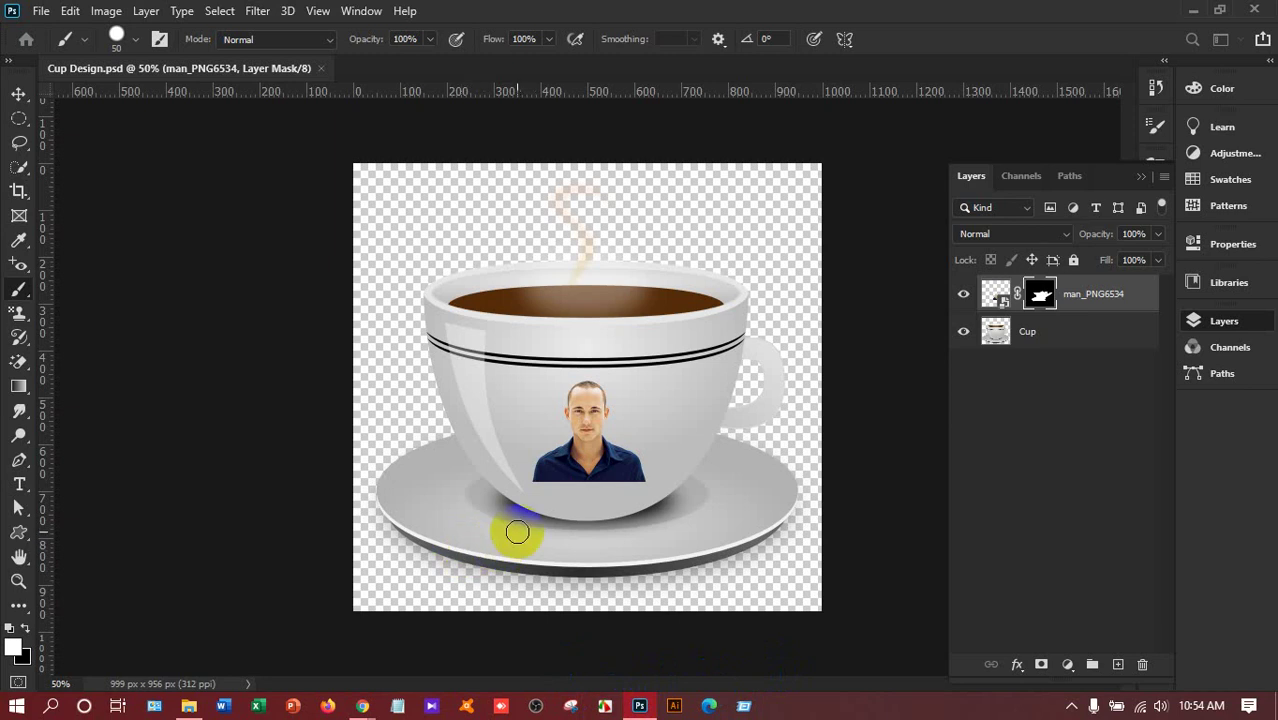
pyautogui.click(606, 706)
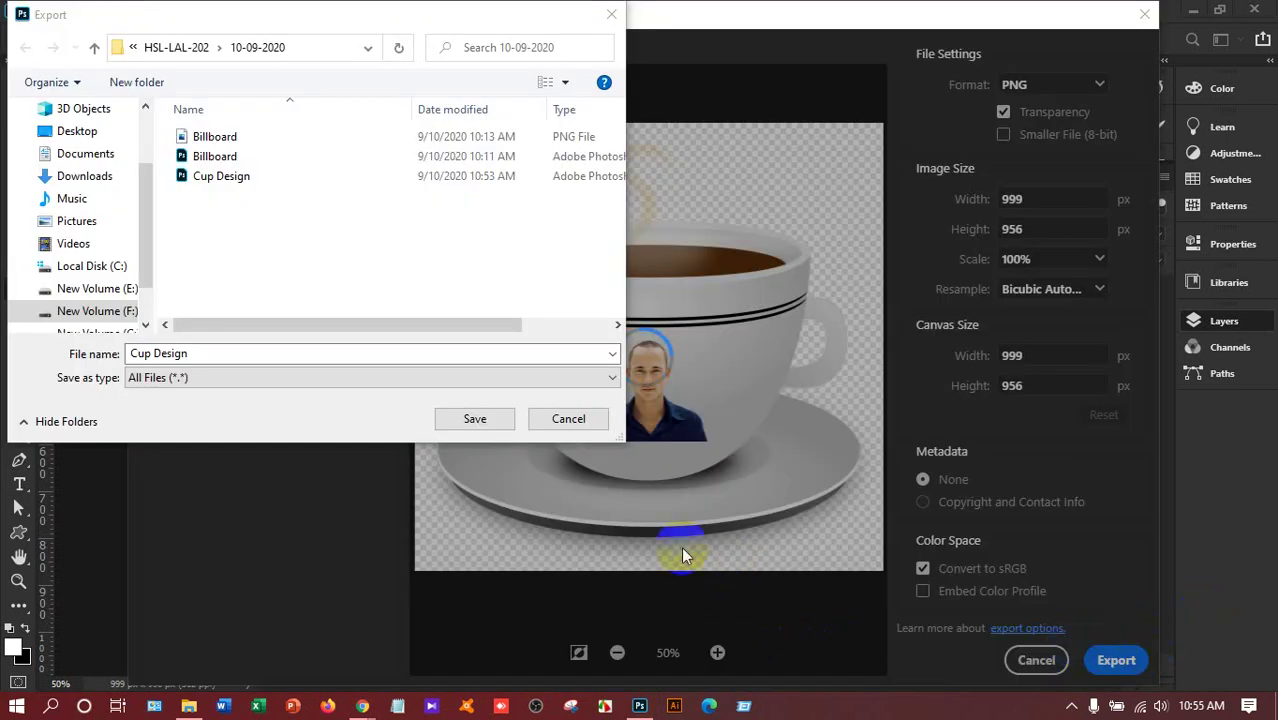
# Export the cup image as a PNG named Cup Design into the 10-09-2020 folder
pyautogui.click(185, 378)
pyautogui.click(468, 419)
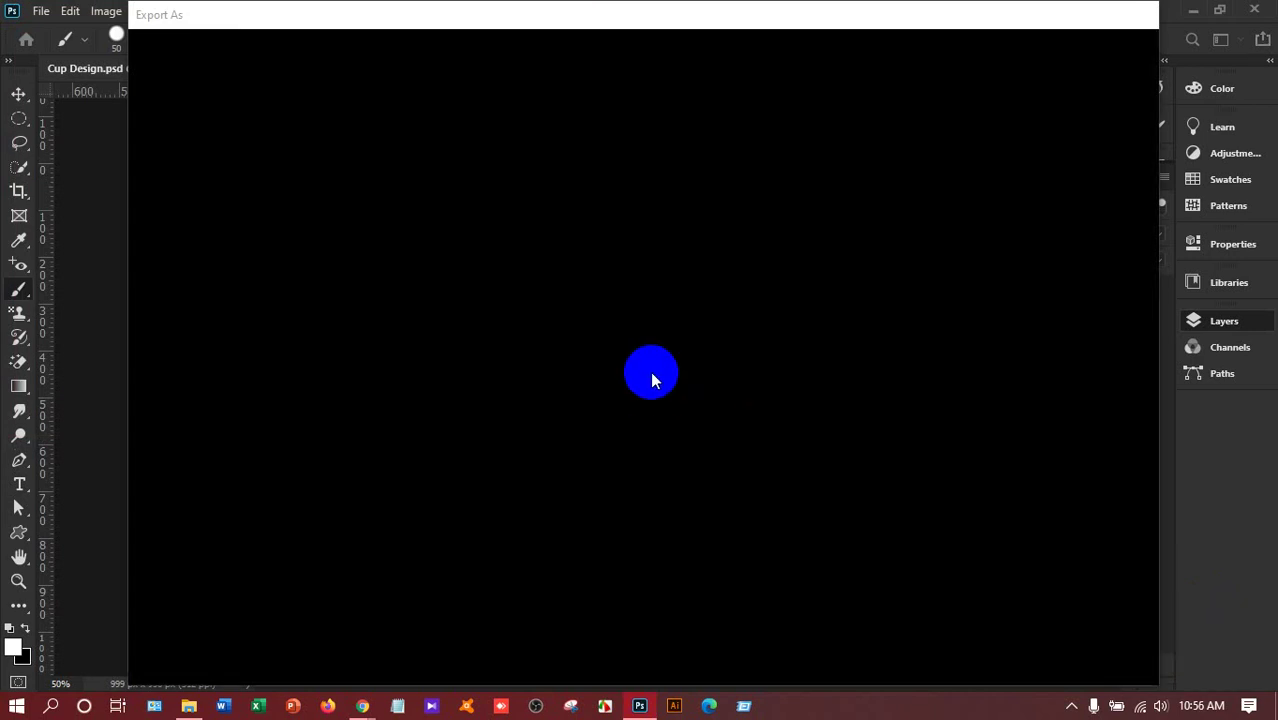
pyautogui.click(651, 380)
pyautogui.click(541, 379)
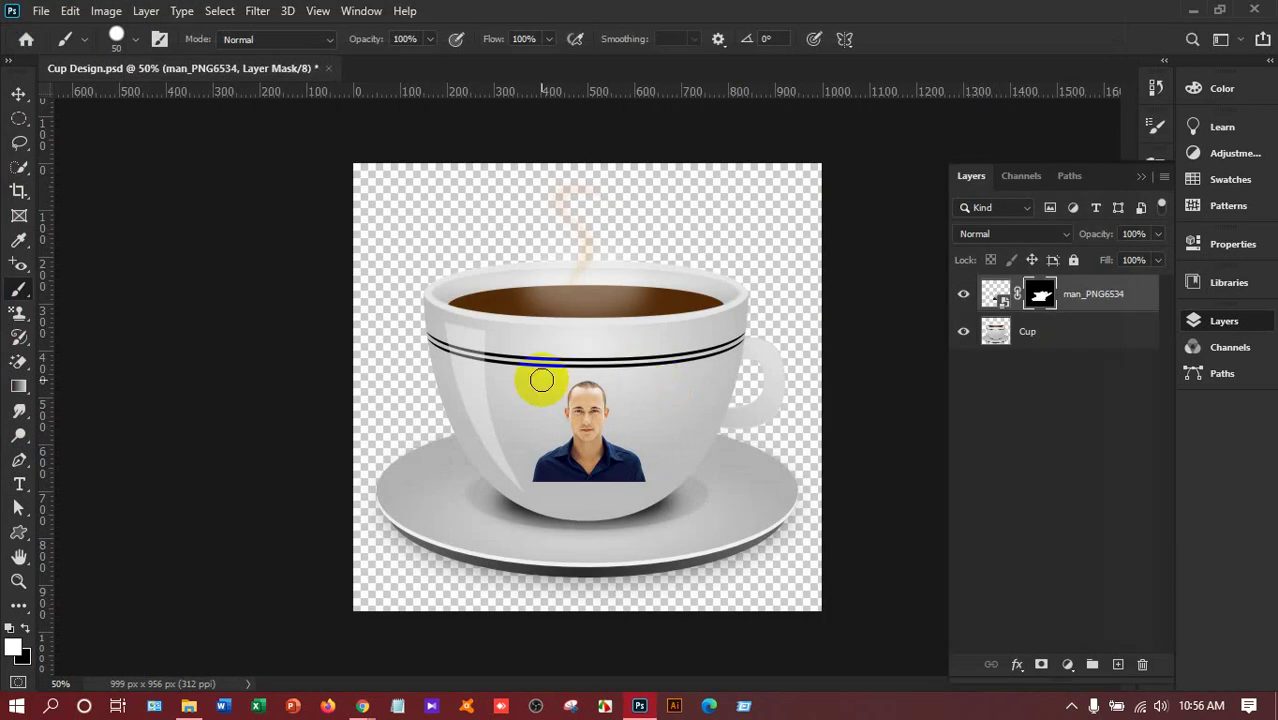